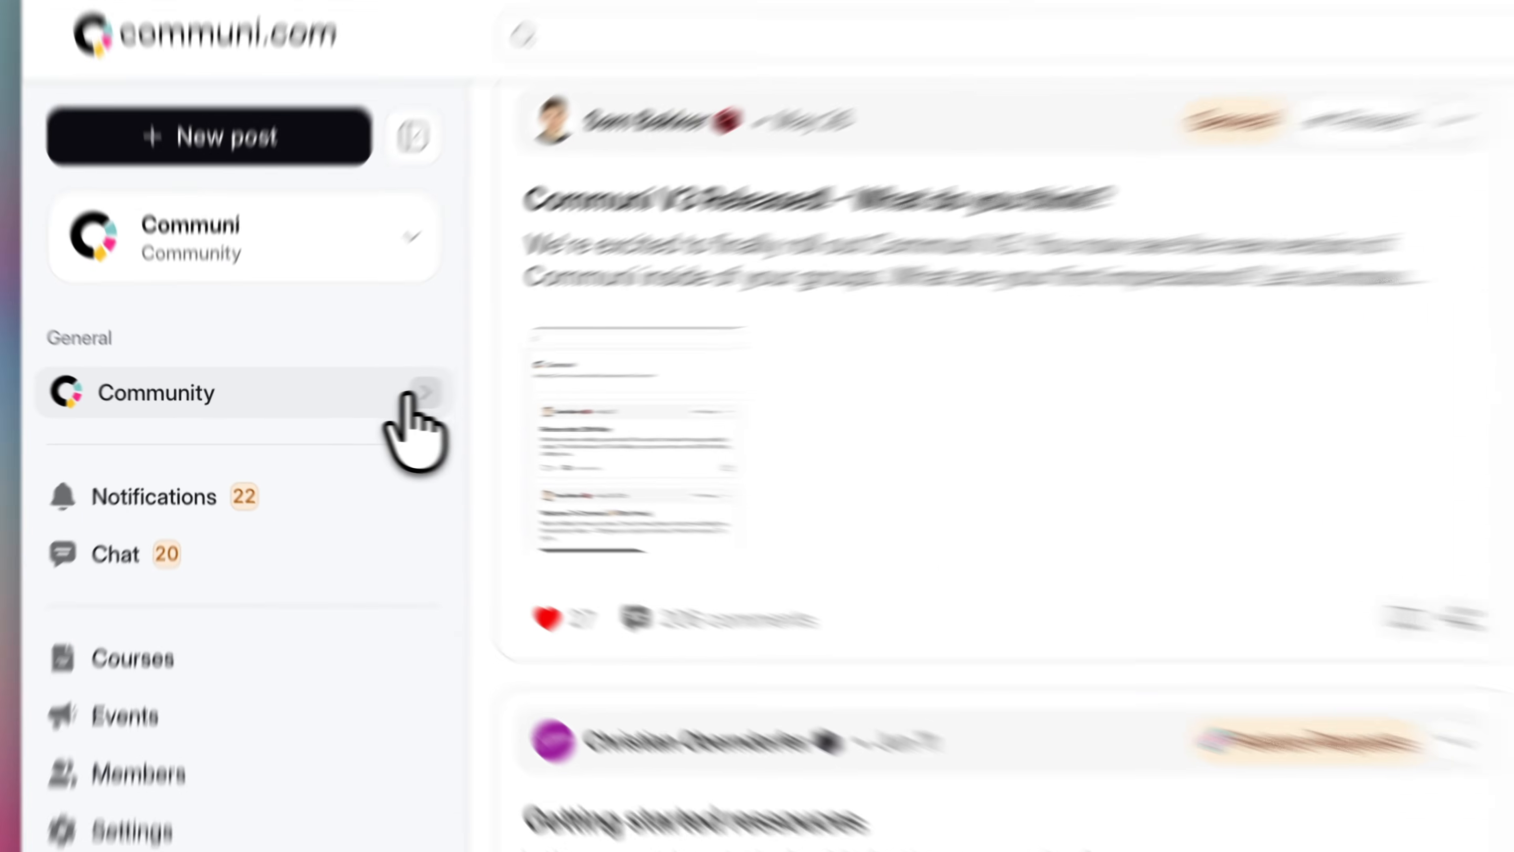
pyautogui.click(337, 404)
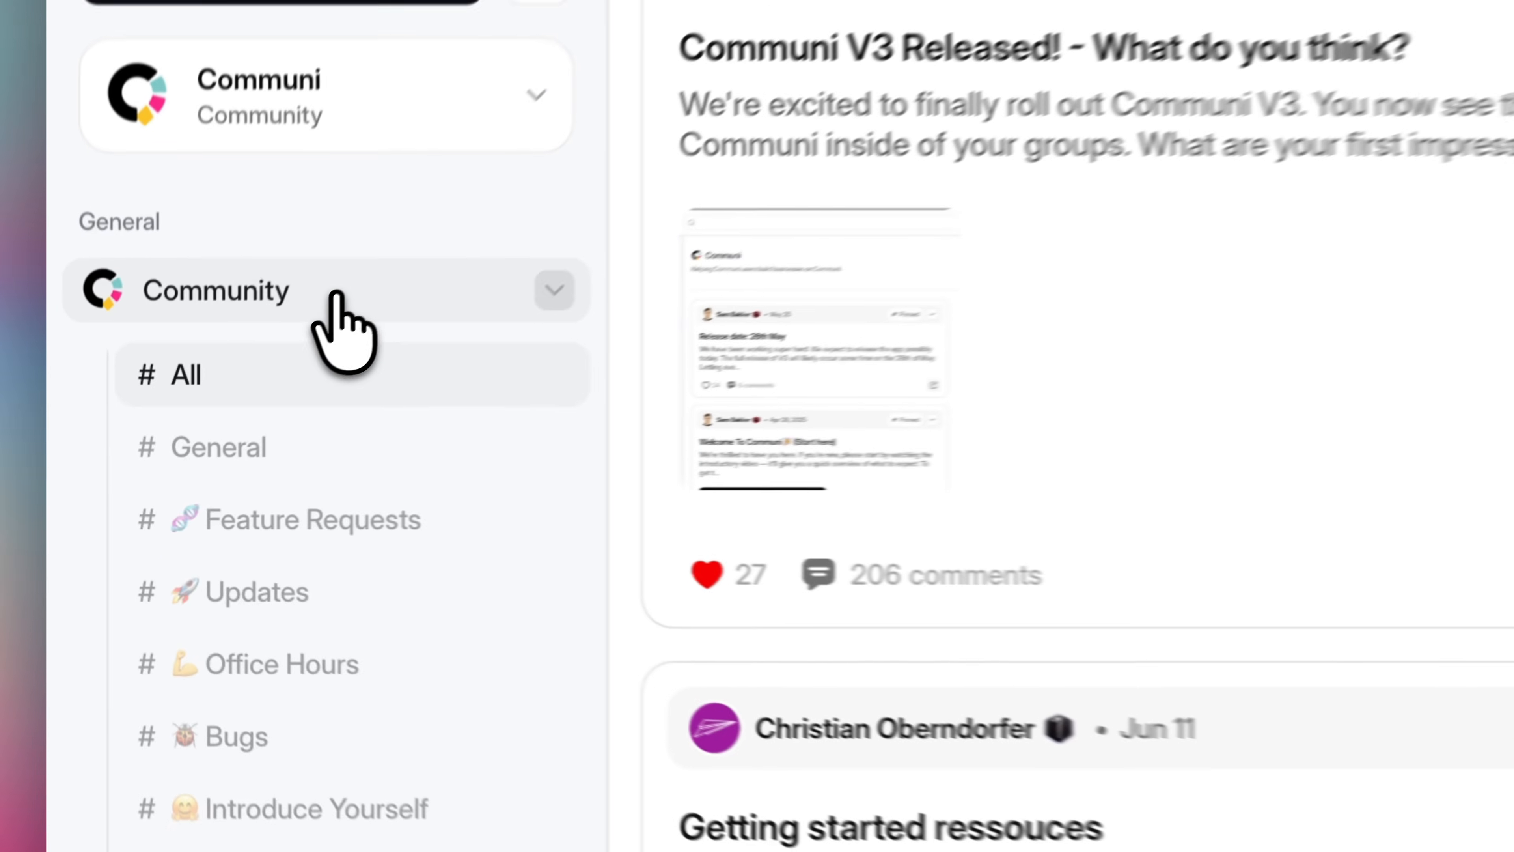
pyautogui.click(236, 406)
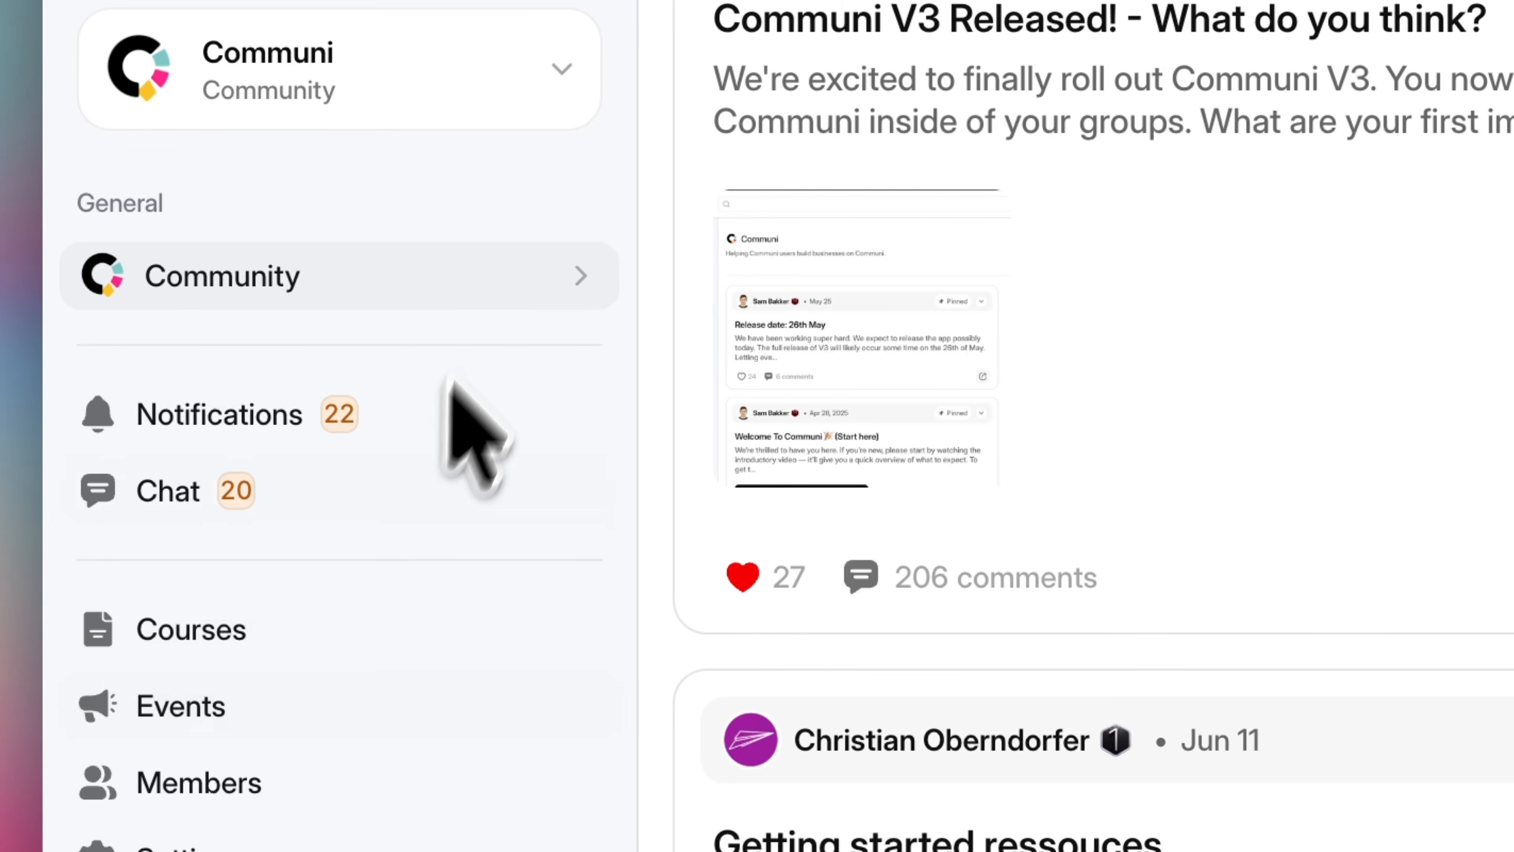
pyautogui.click(299, 404)
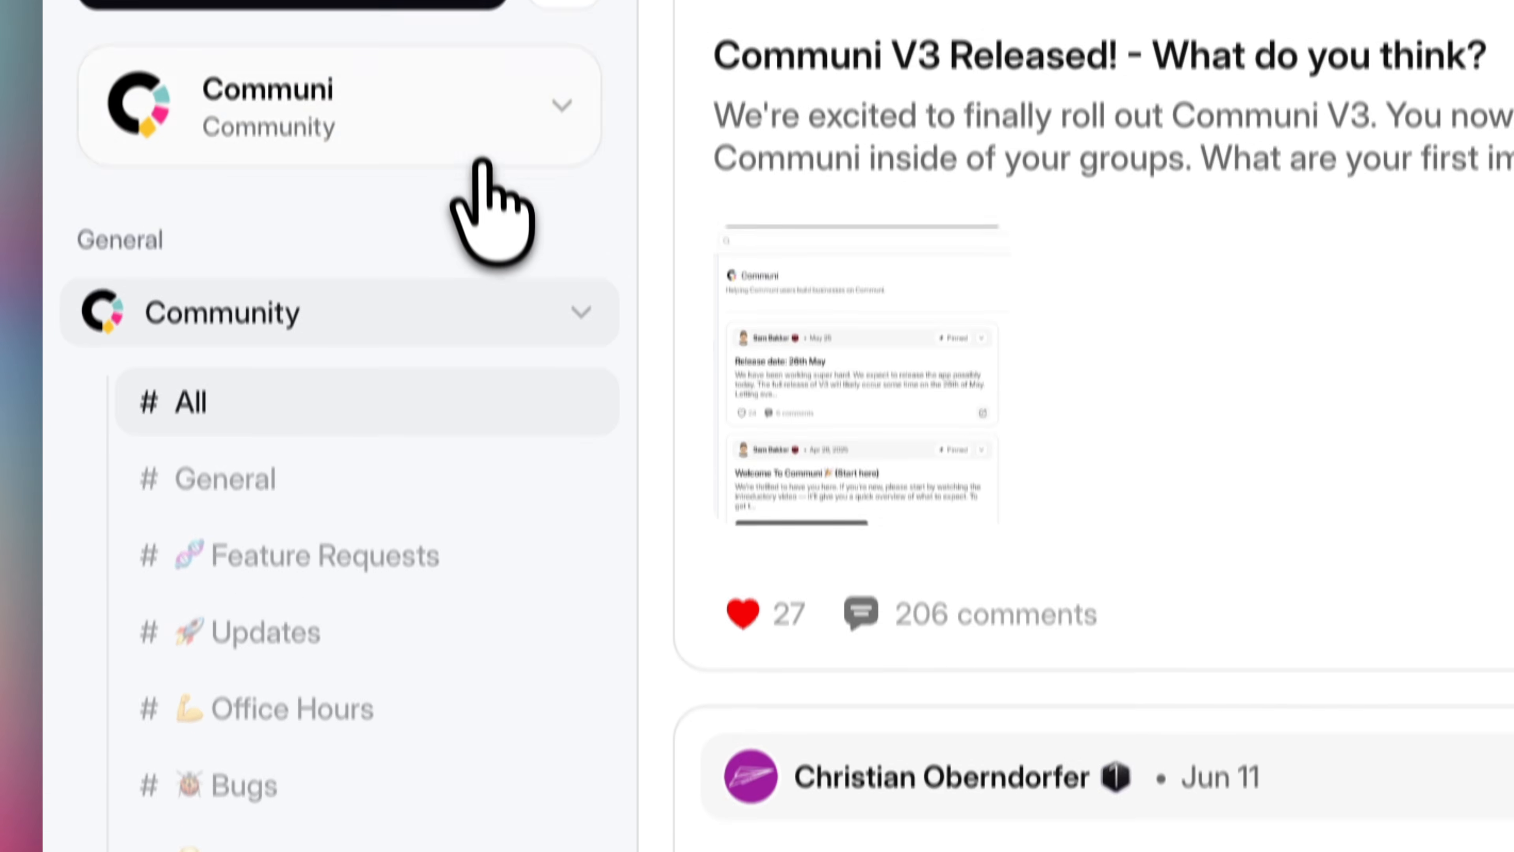
# Switch to the Crowd Conversion community
pyautogui.click(486, 90)
pyautogui.scroll(-5, 411, 566)
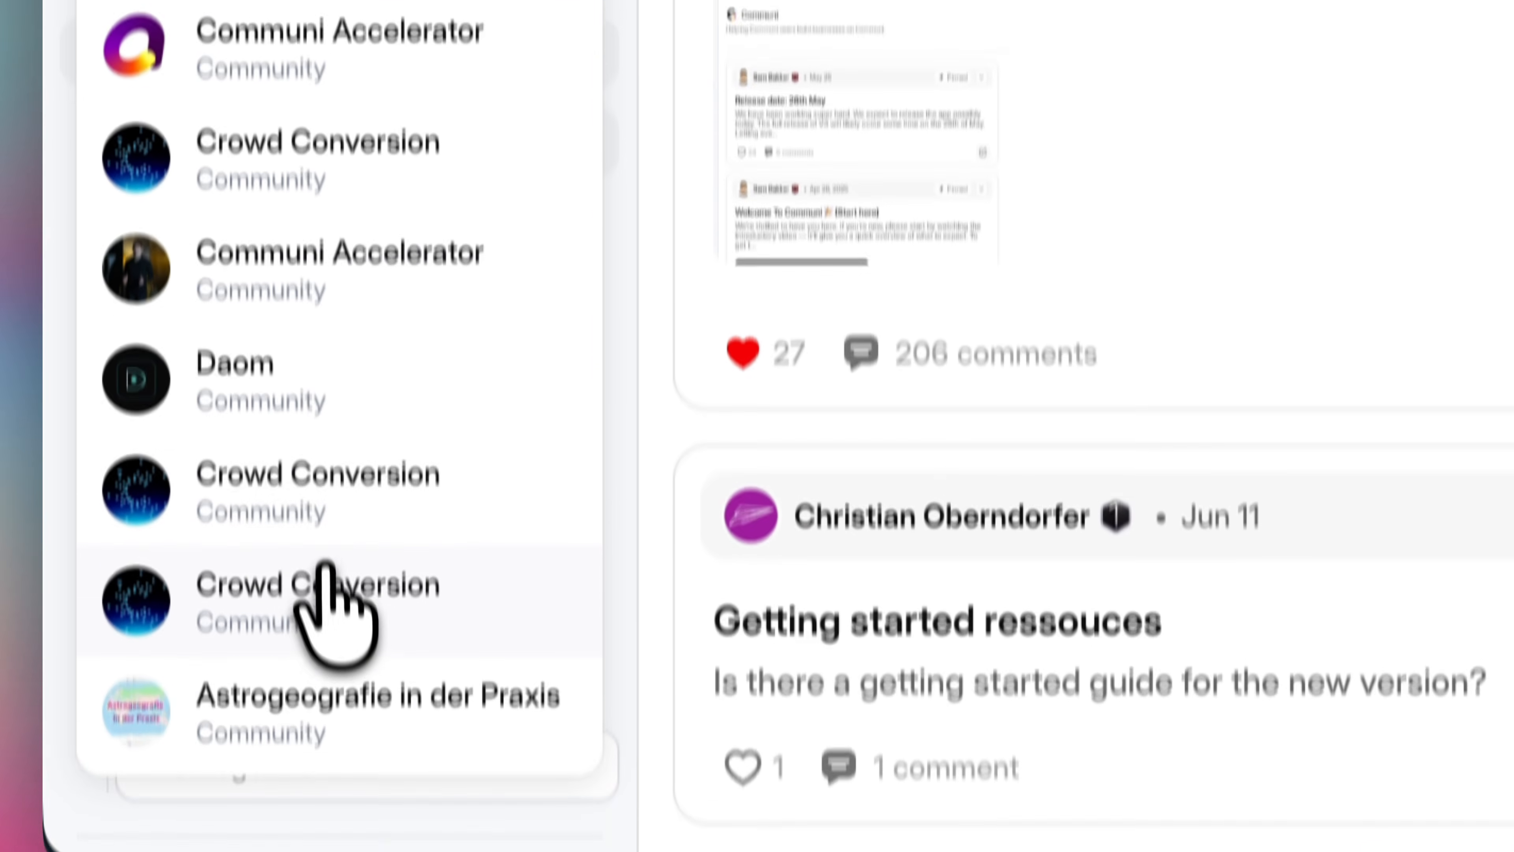
pyautogui.click(325, 567)
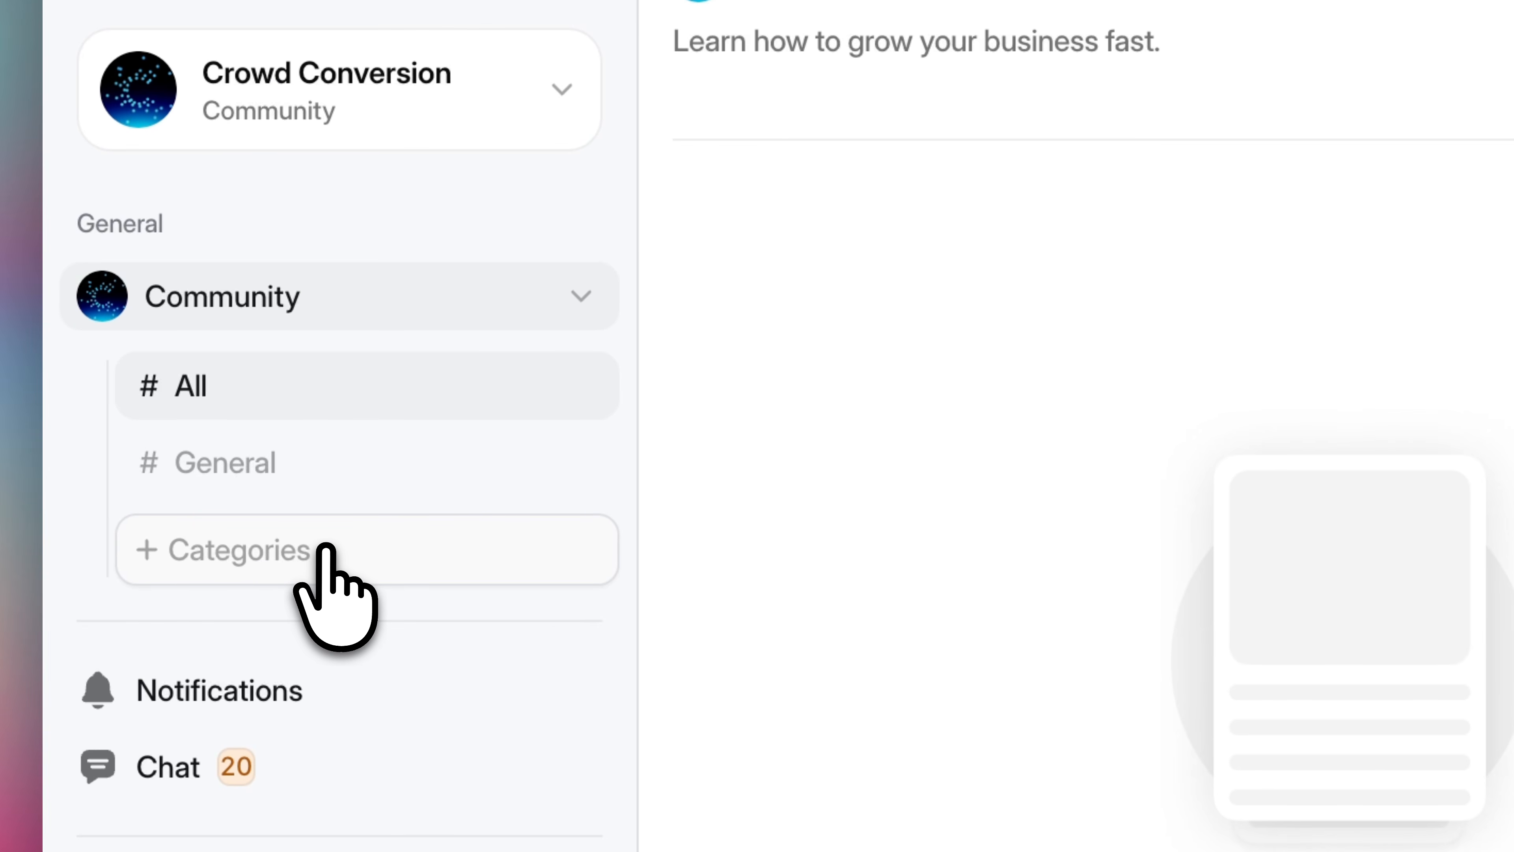
# Open the community's category settings from the sidebar's Categories option
pyautogui.click(326, 547)
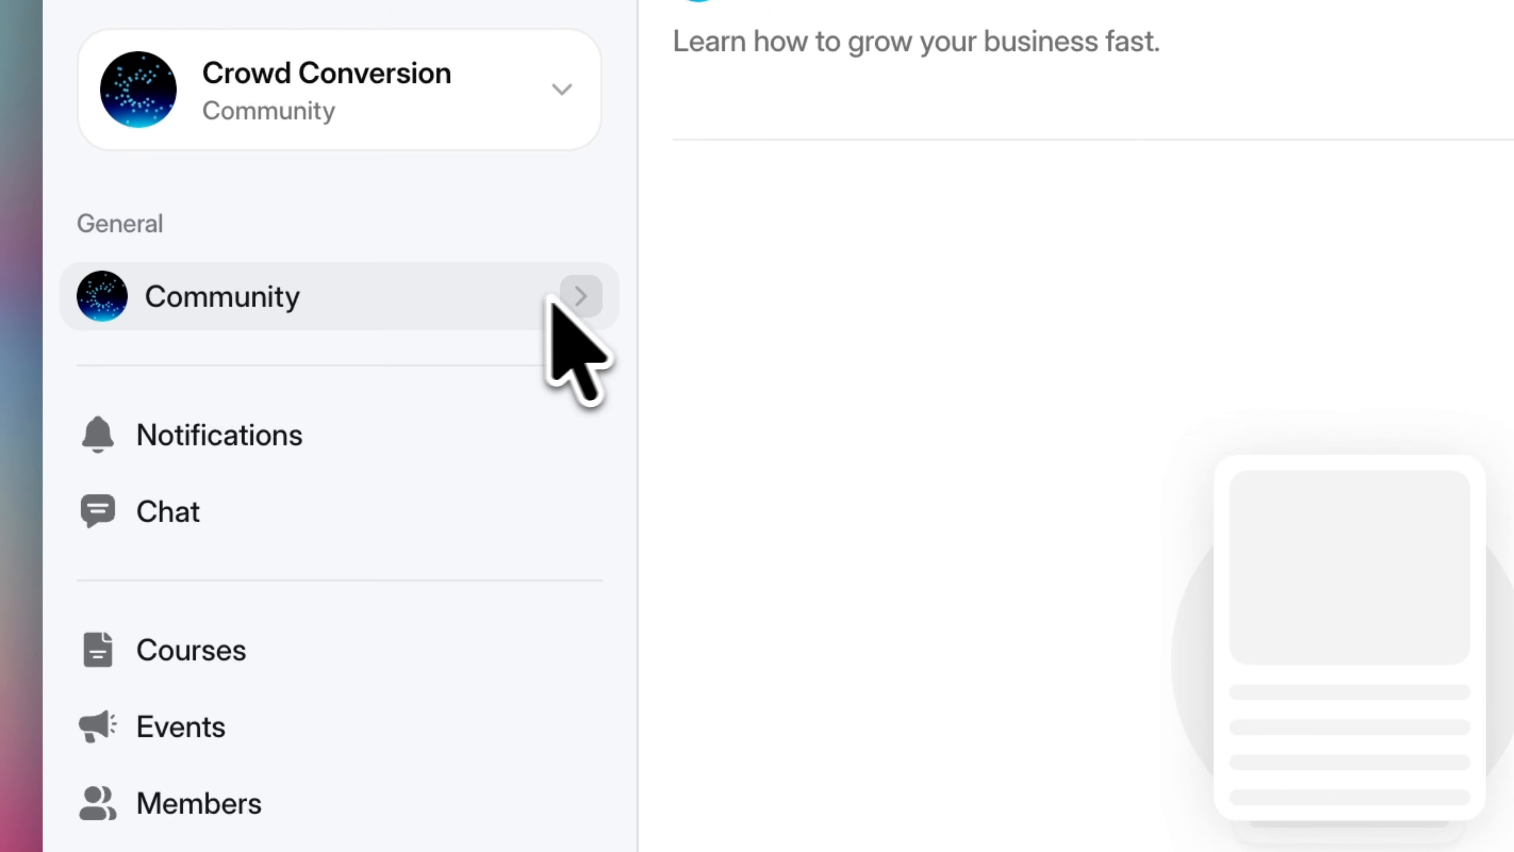
pyautogui.click(507, 319)
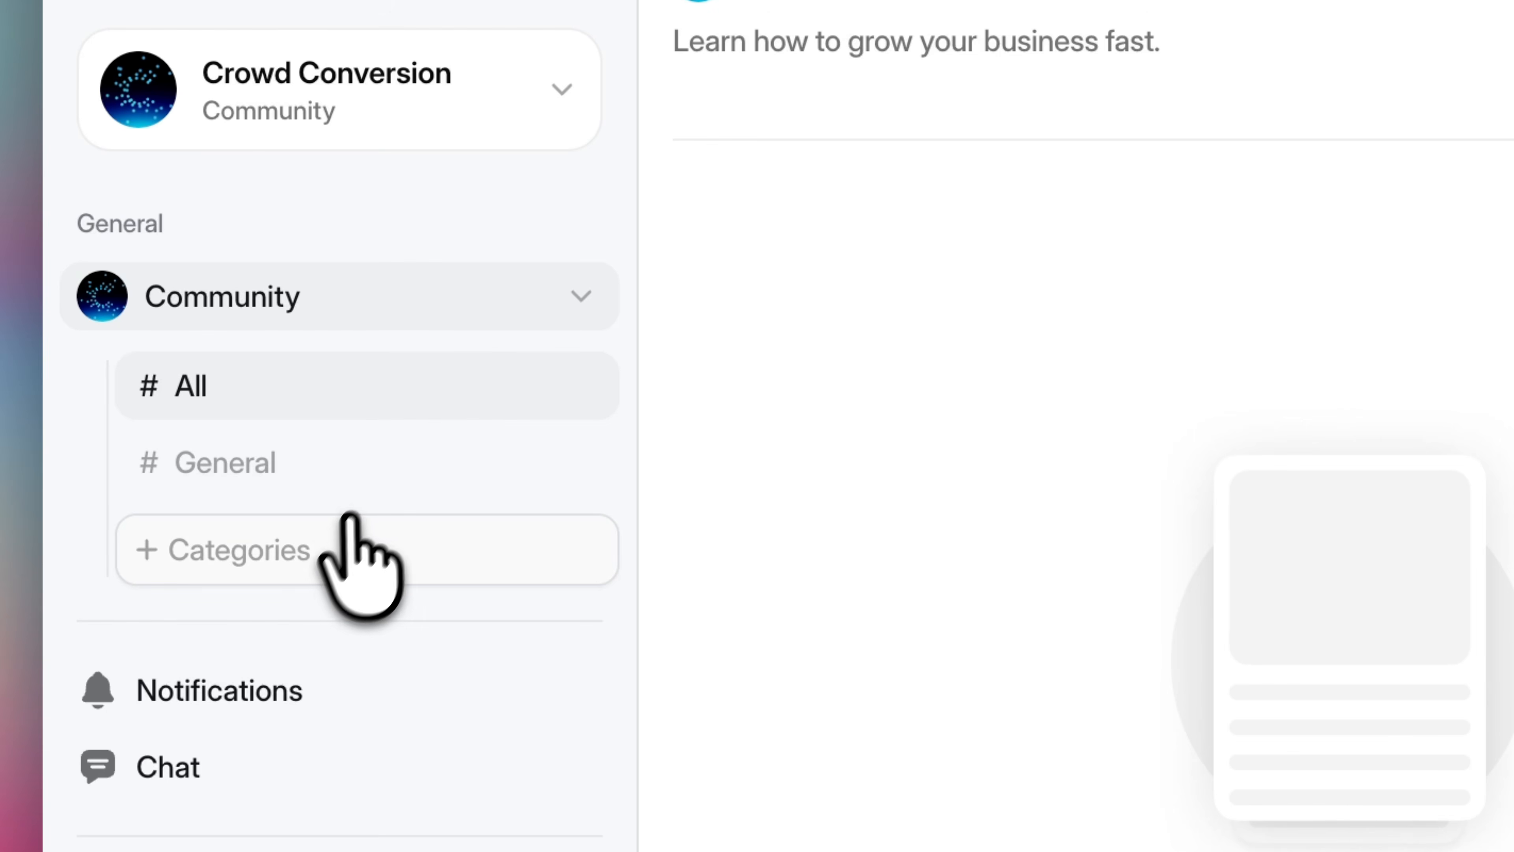
pyautogui.click(331, 544)
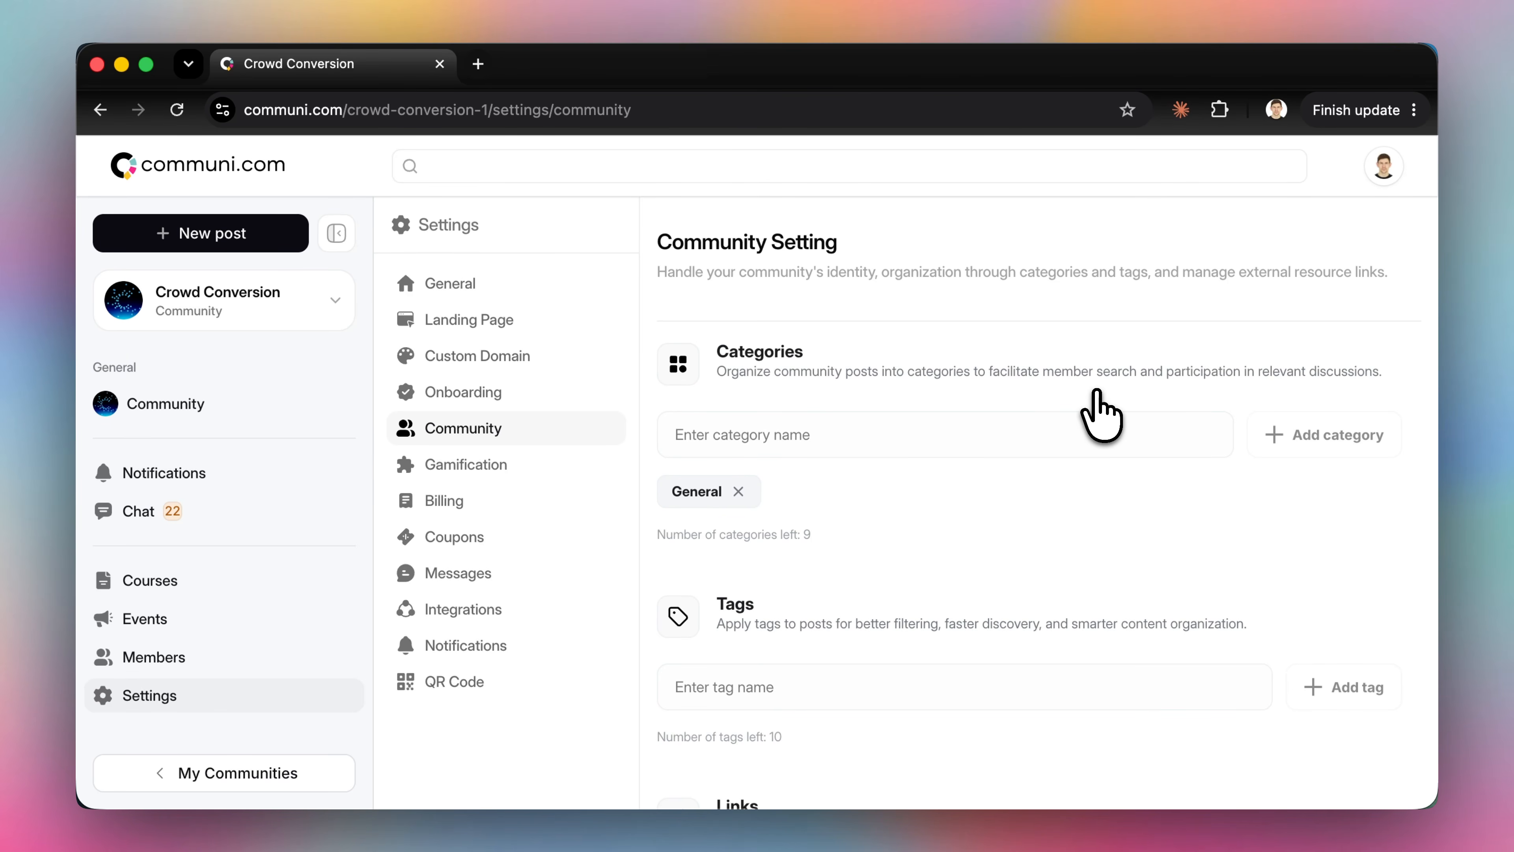
# Add a new category named How to
pyautogui.scroll(-1, 1067, 411)
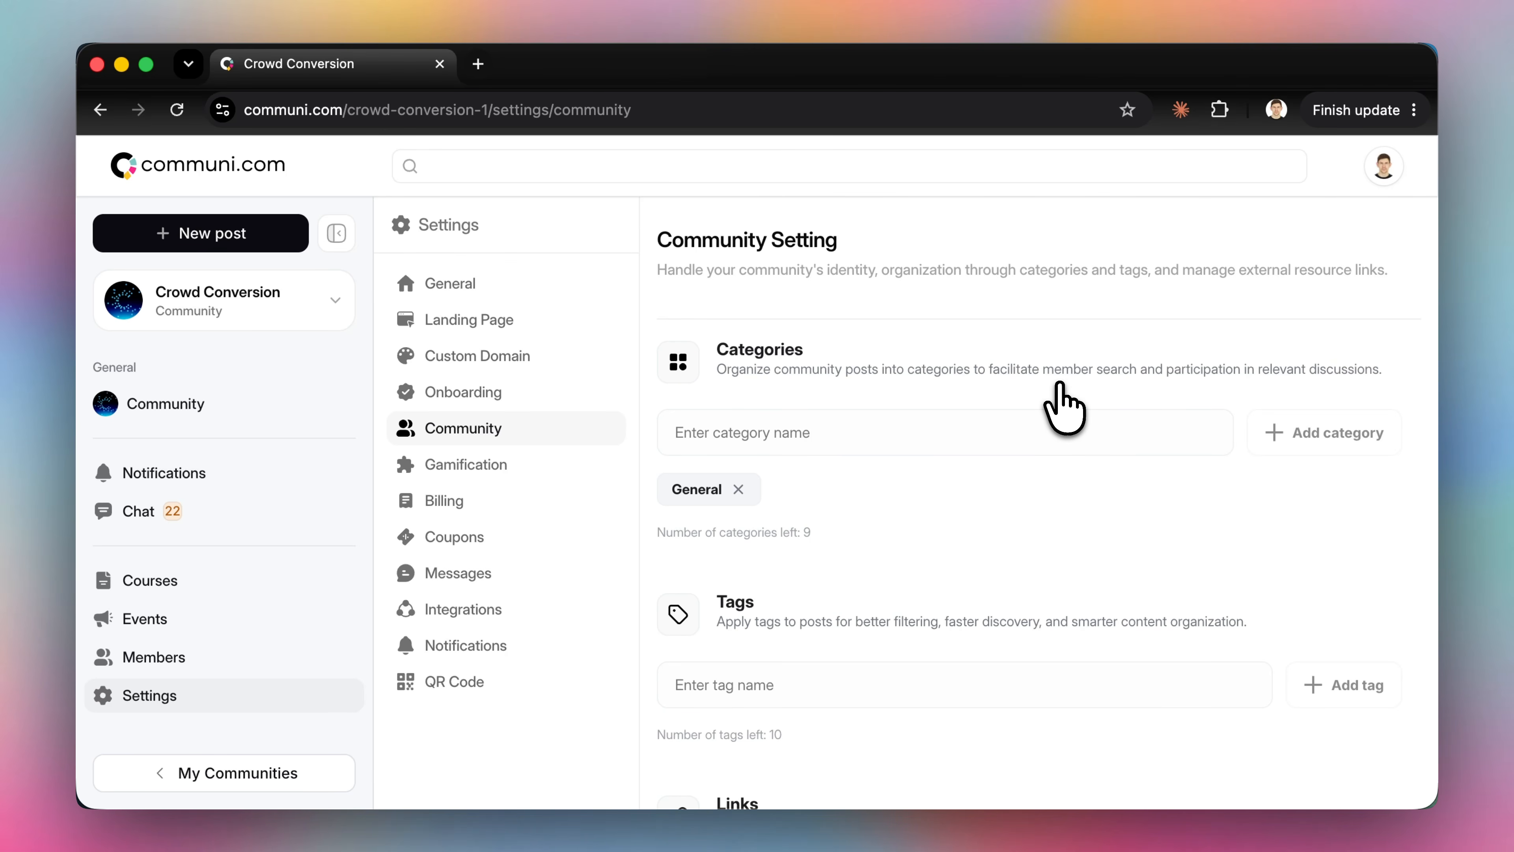
pyautogui.click(1069, 428)
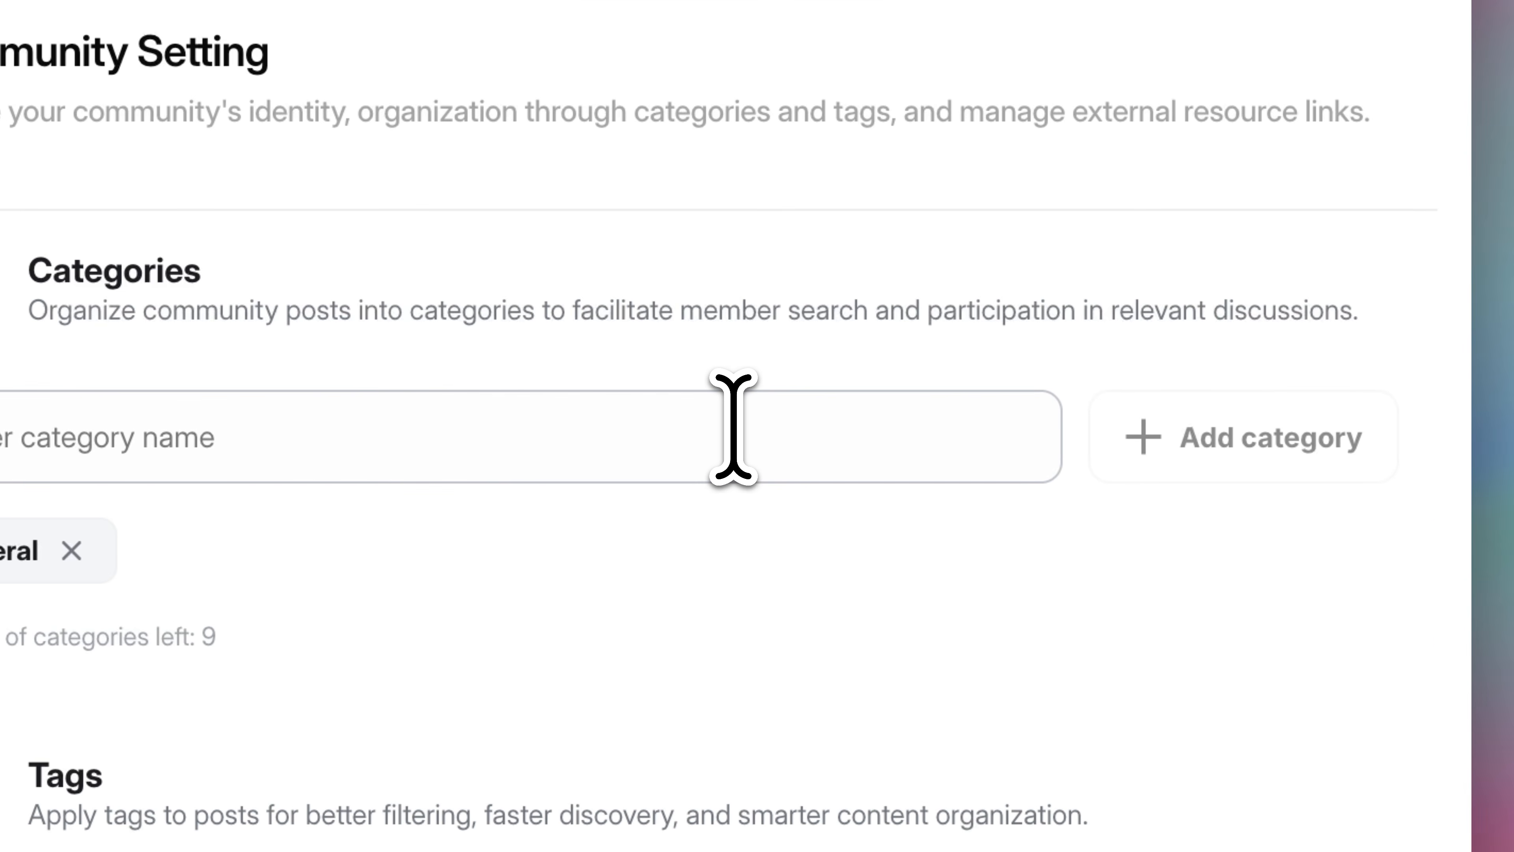
pyautogui.write('New')
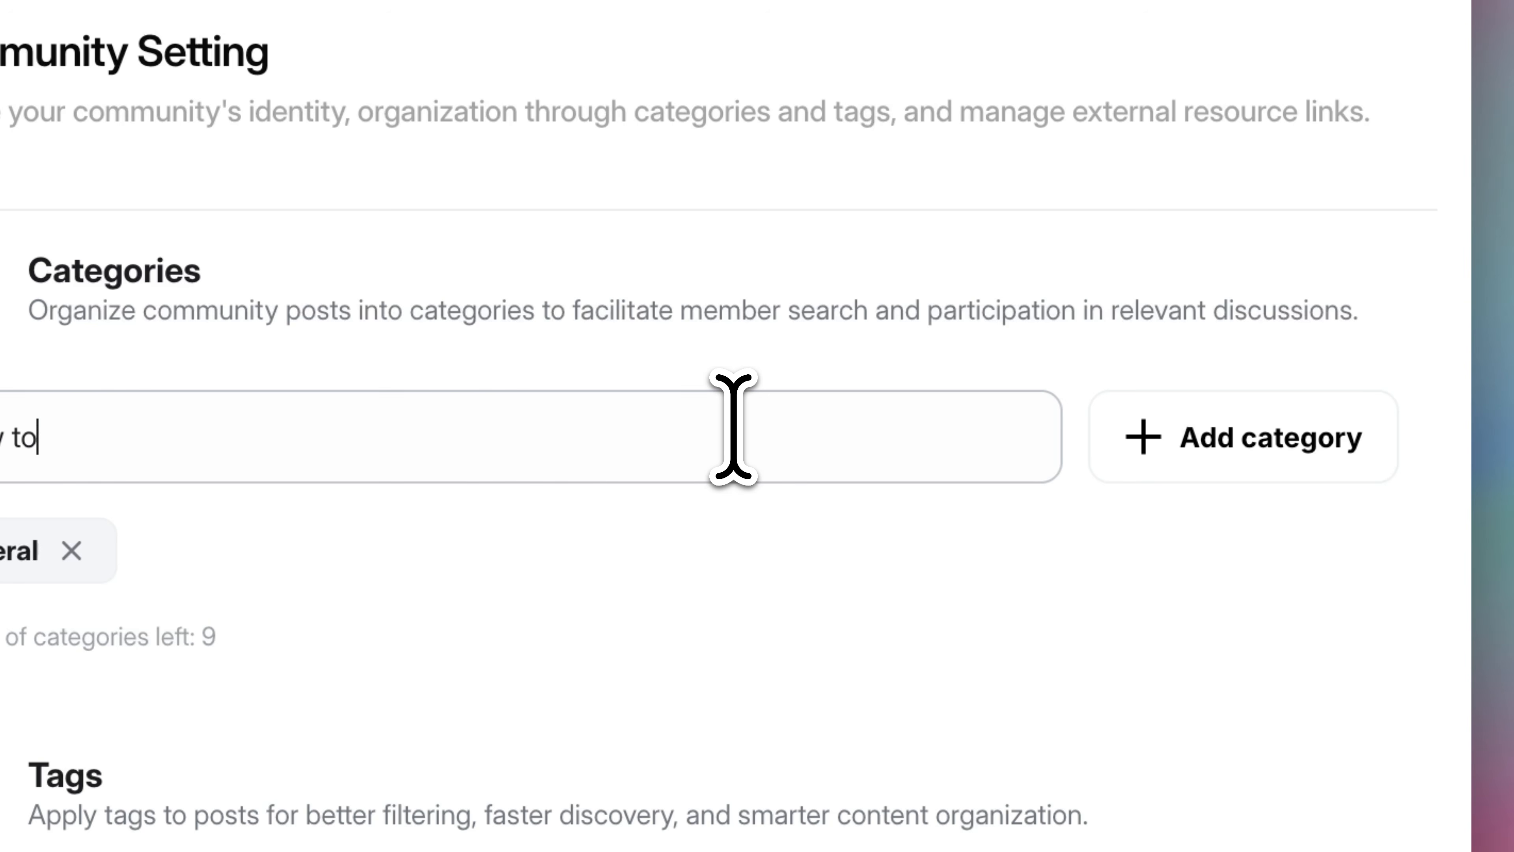
pyautogui.click(1281, 439)
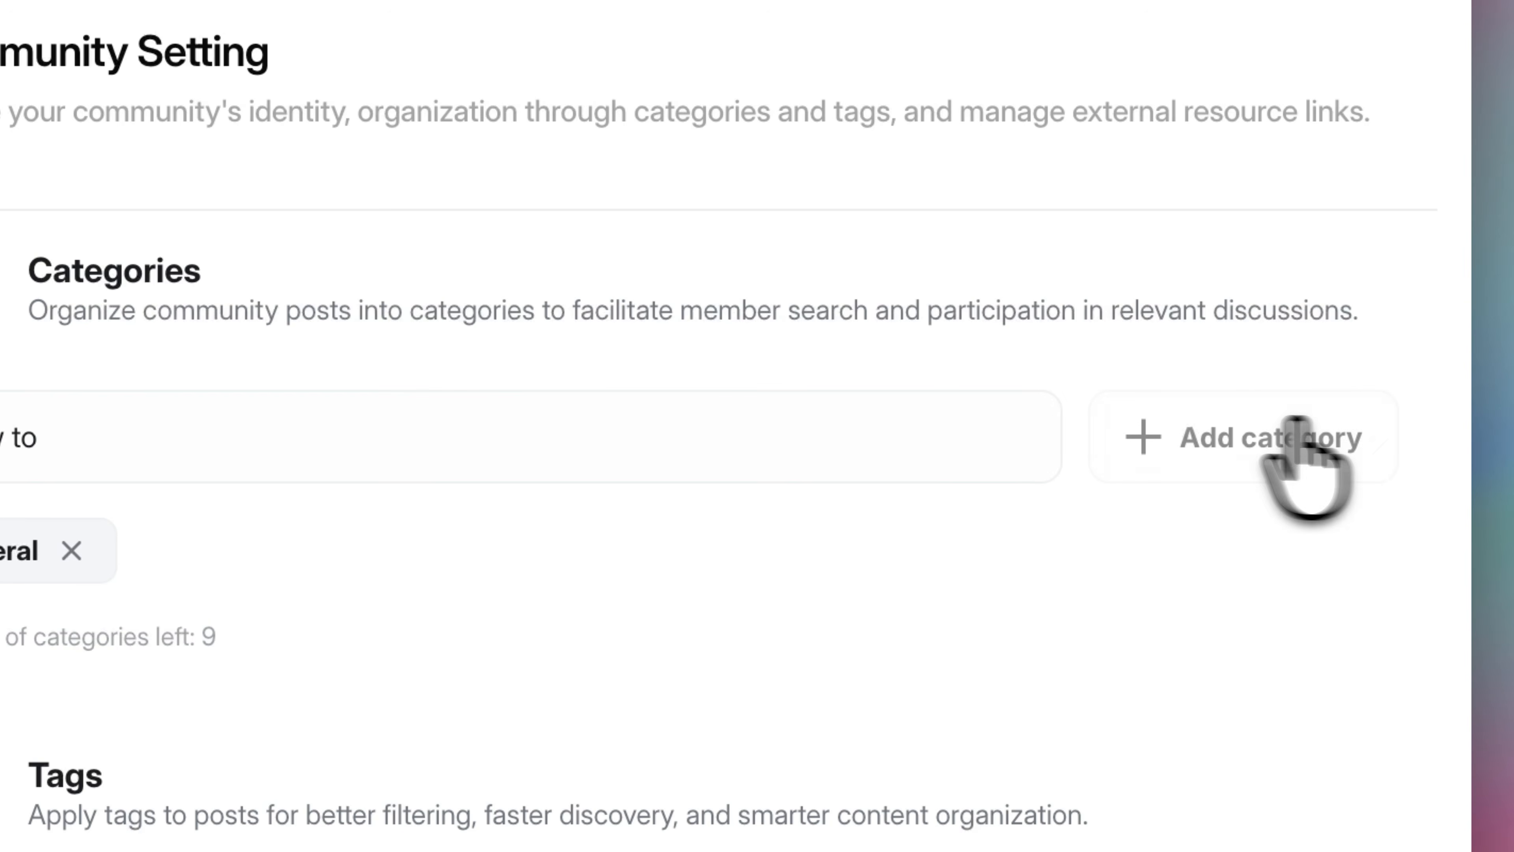
# Add a new category named Success
pyautogui.click(654, 429)
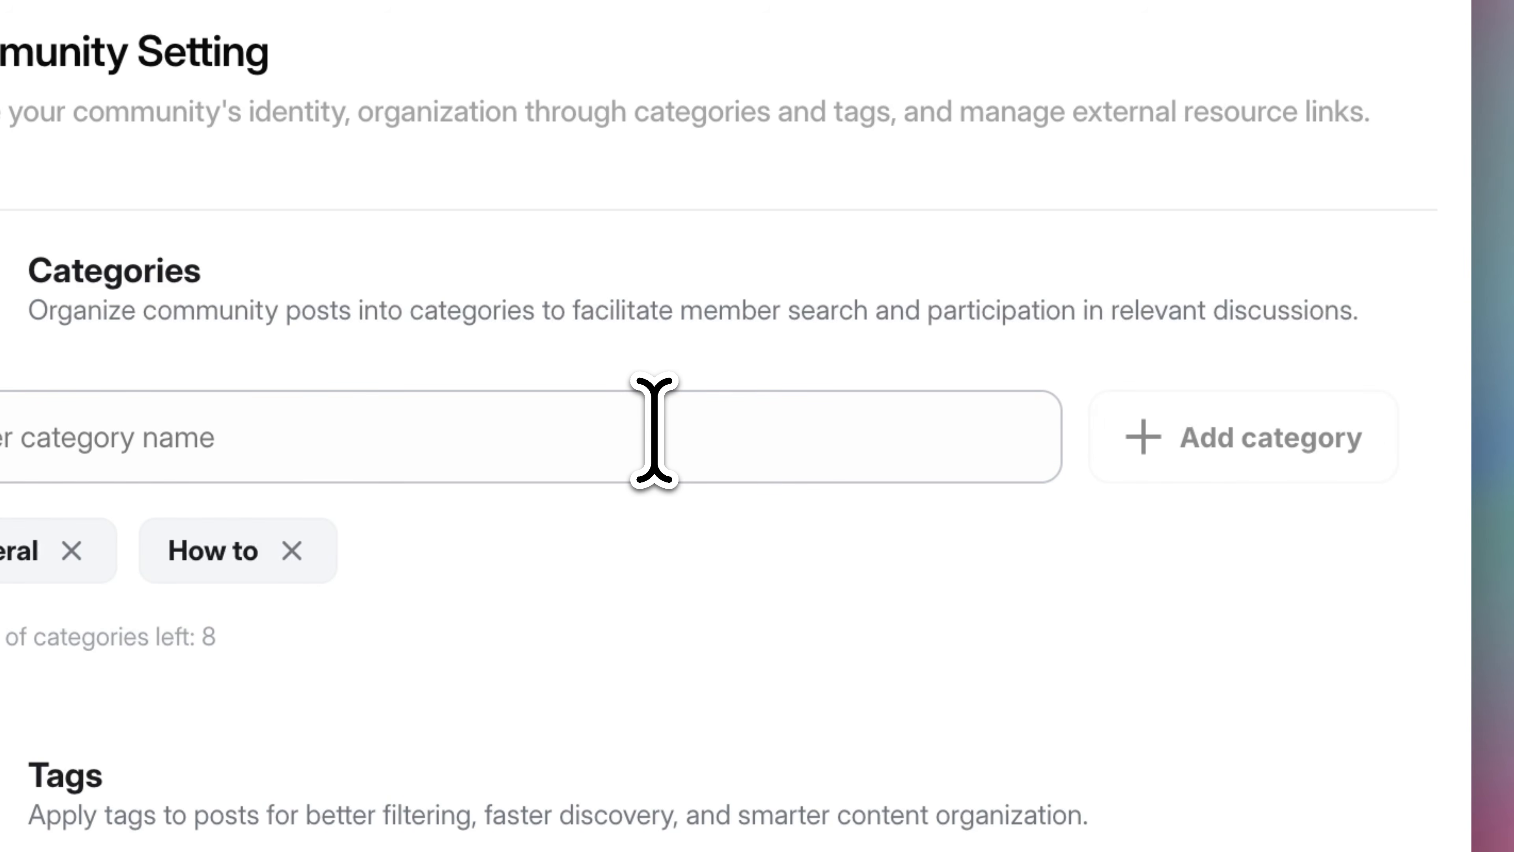
pyautogui.write('Notice')
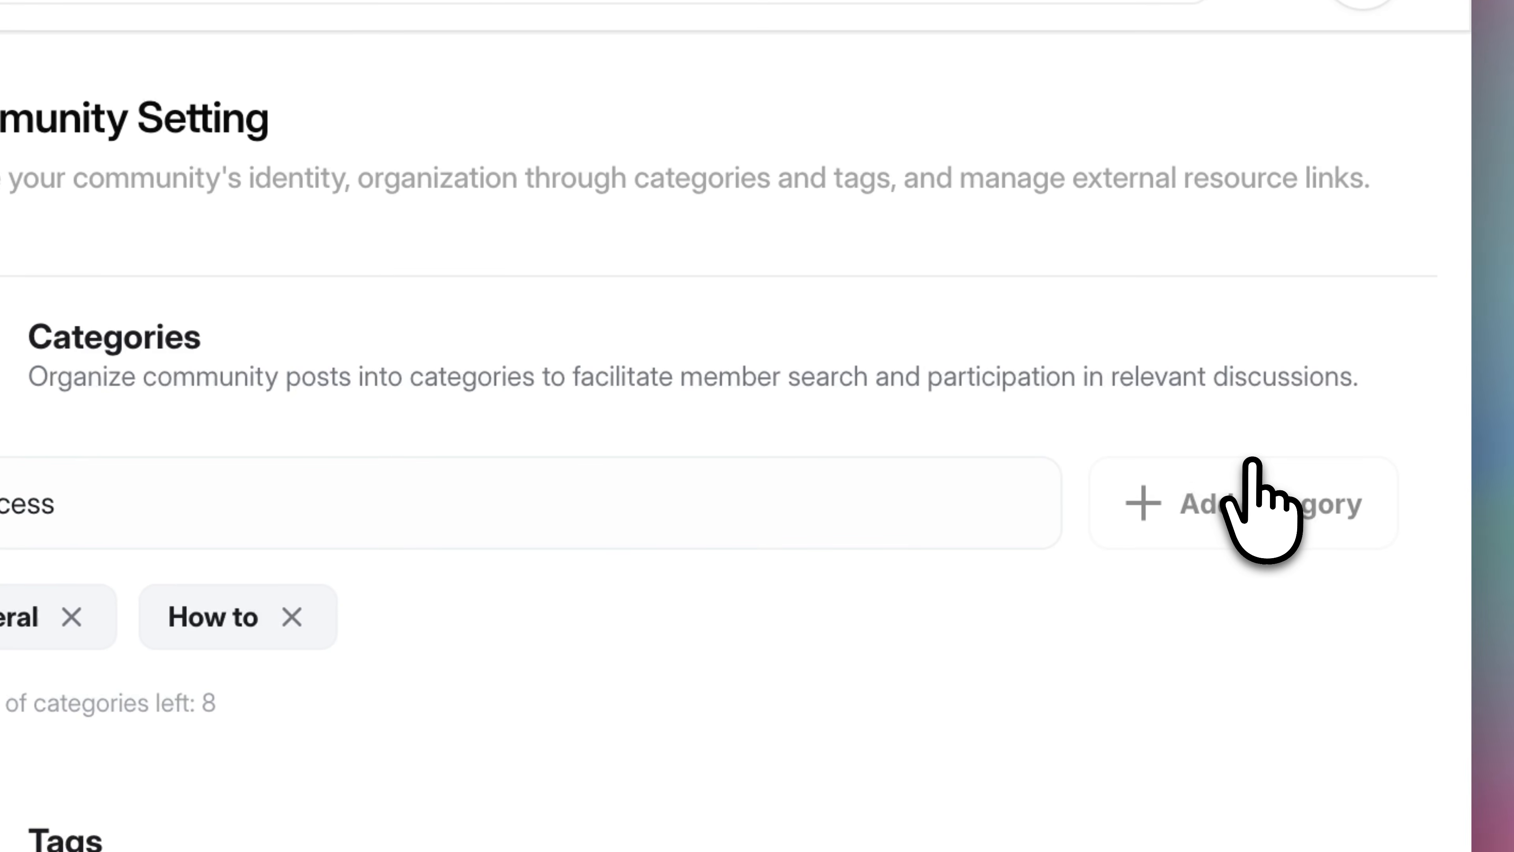
pyautogui.click(1323, 431)
pyautogui.moveTo(317, 454); pyautogui.dragTo(714, 452)
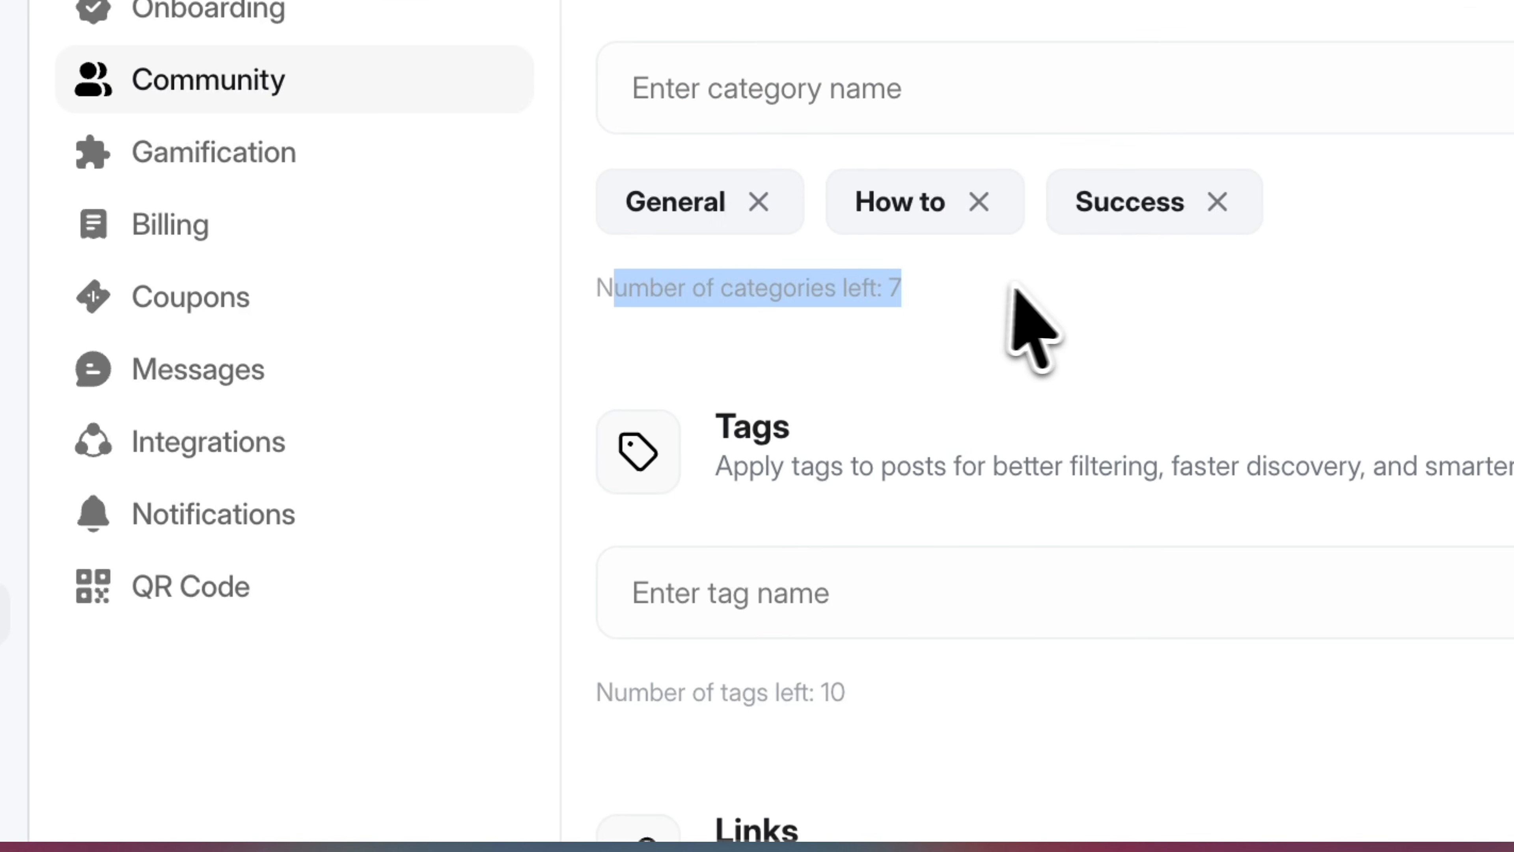
pyautogui.click(679, 447)
pyautogui.moveTo(969, 286); pyautogui.dragTo(607, 301)
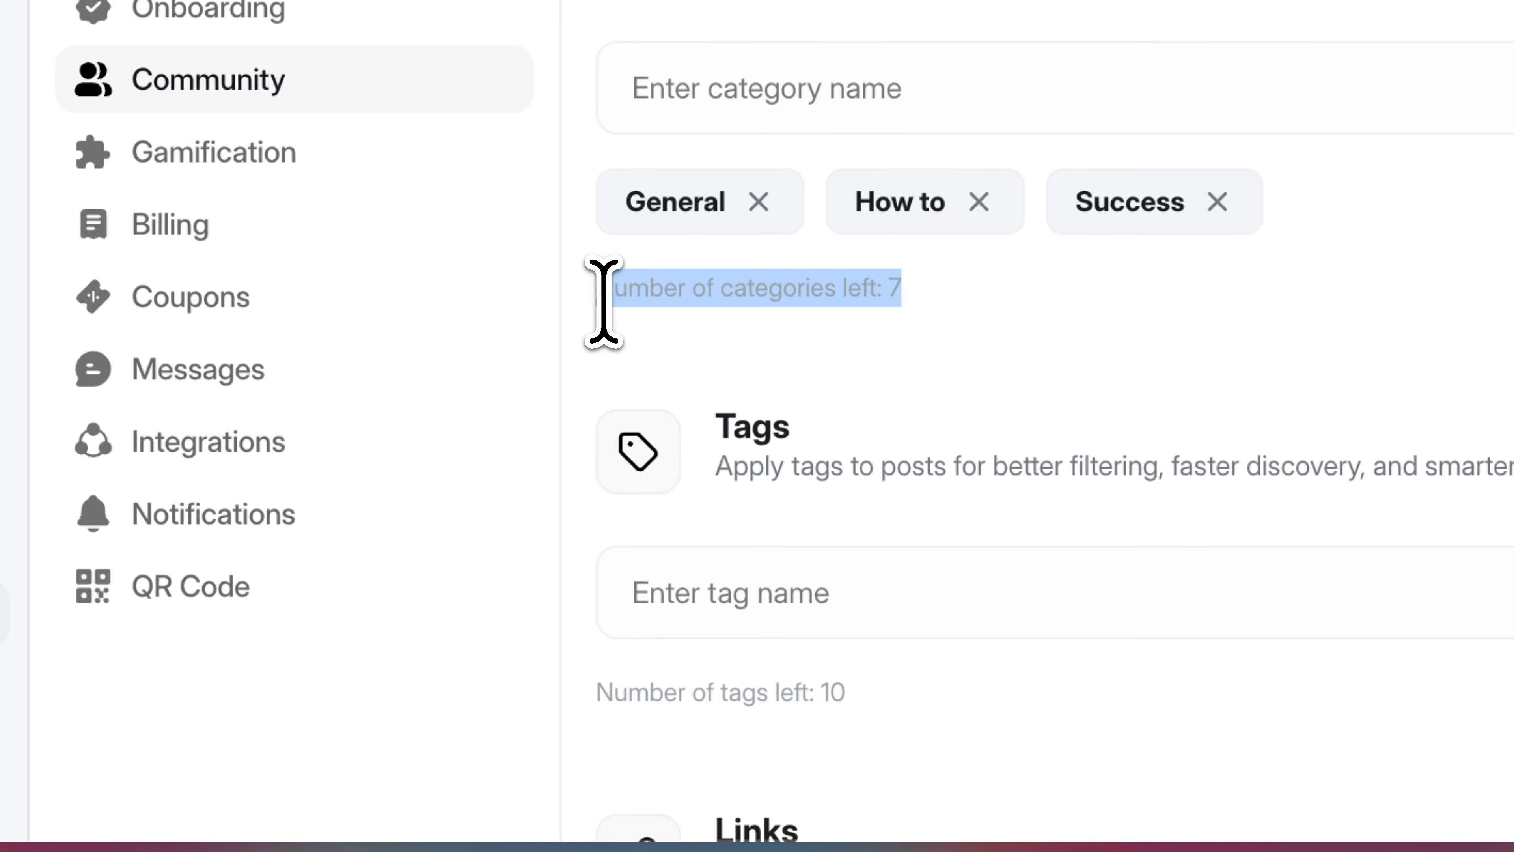
pyautogui.click(604, 303)
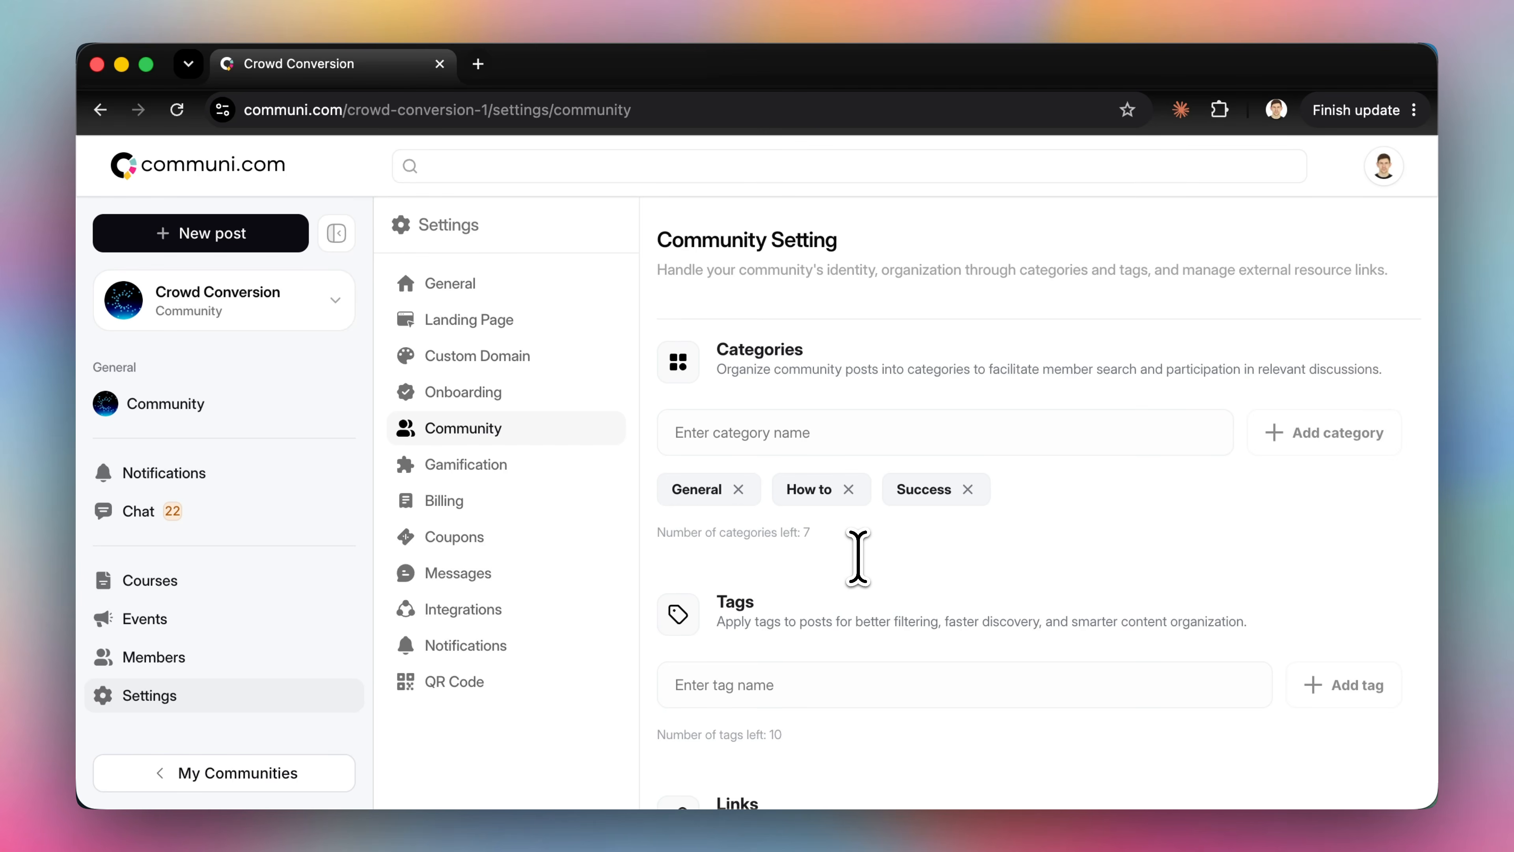
# Open the community feed and expand its category list
pyautogui.scroll(-1, 858, 556)
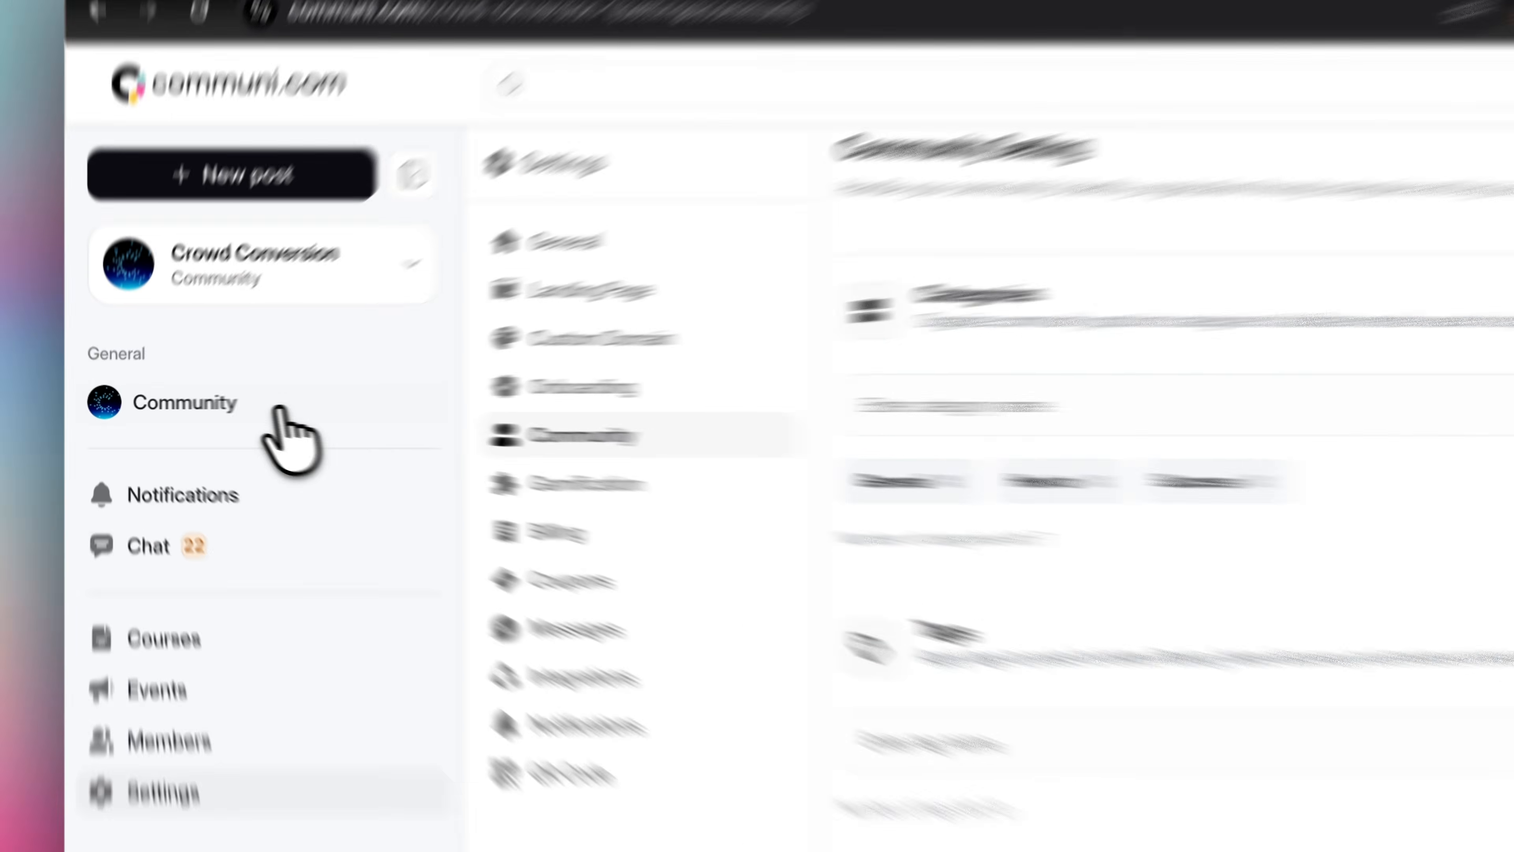
pyautogui.click(201, 404)
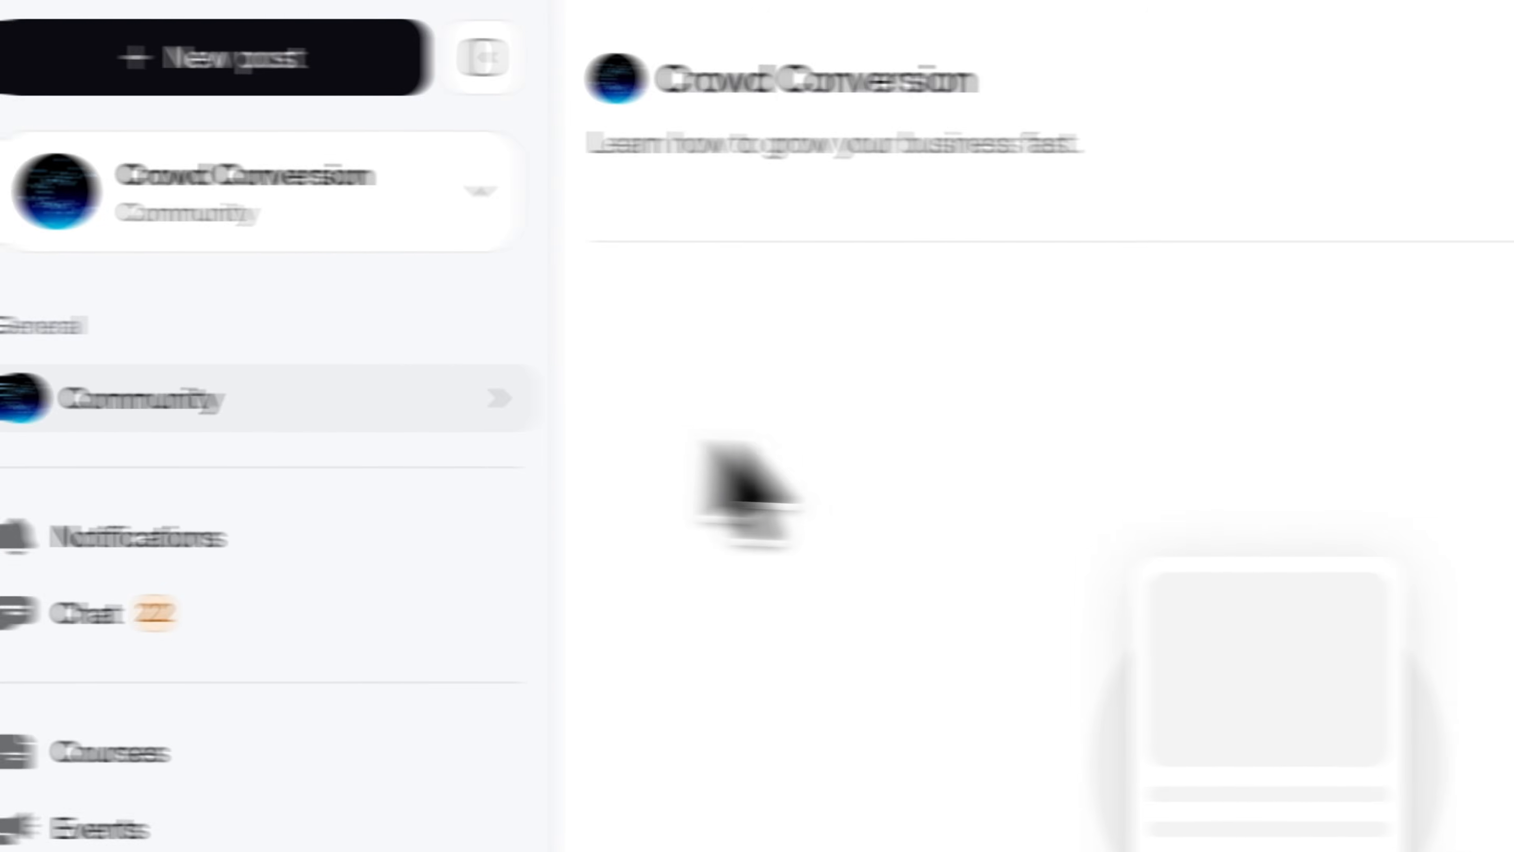
pyautogui.click(542, 388)
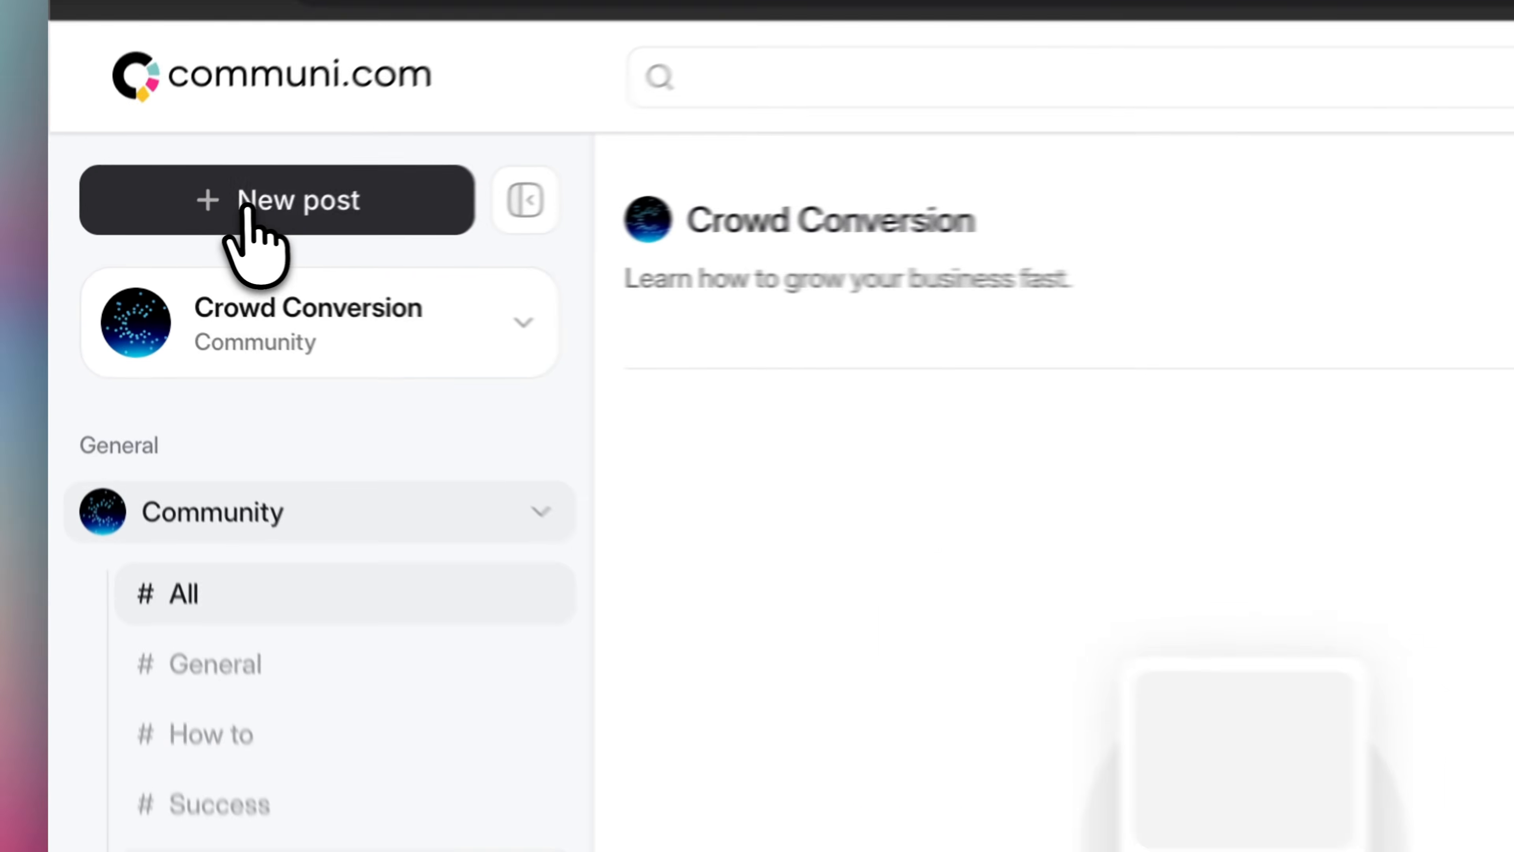
# Start a new post and choose General as its category
pyautogui.click(179, 236)
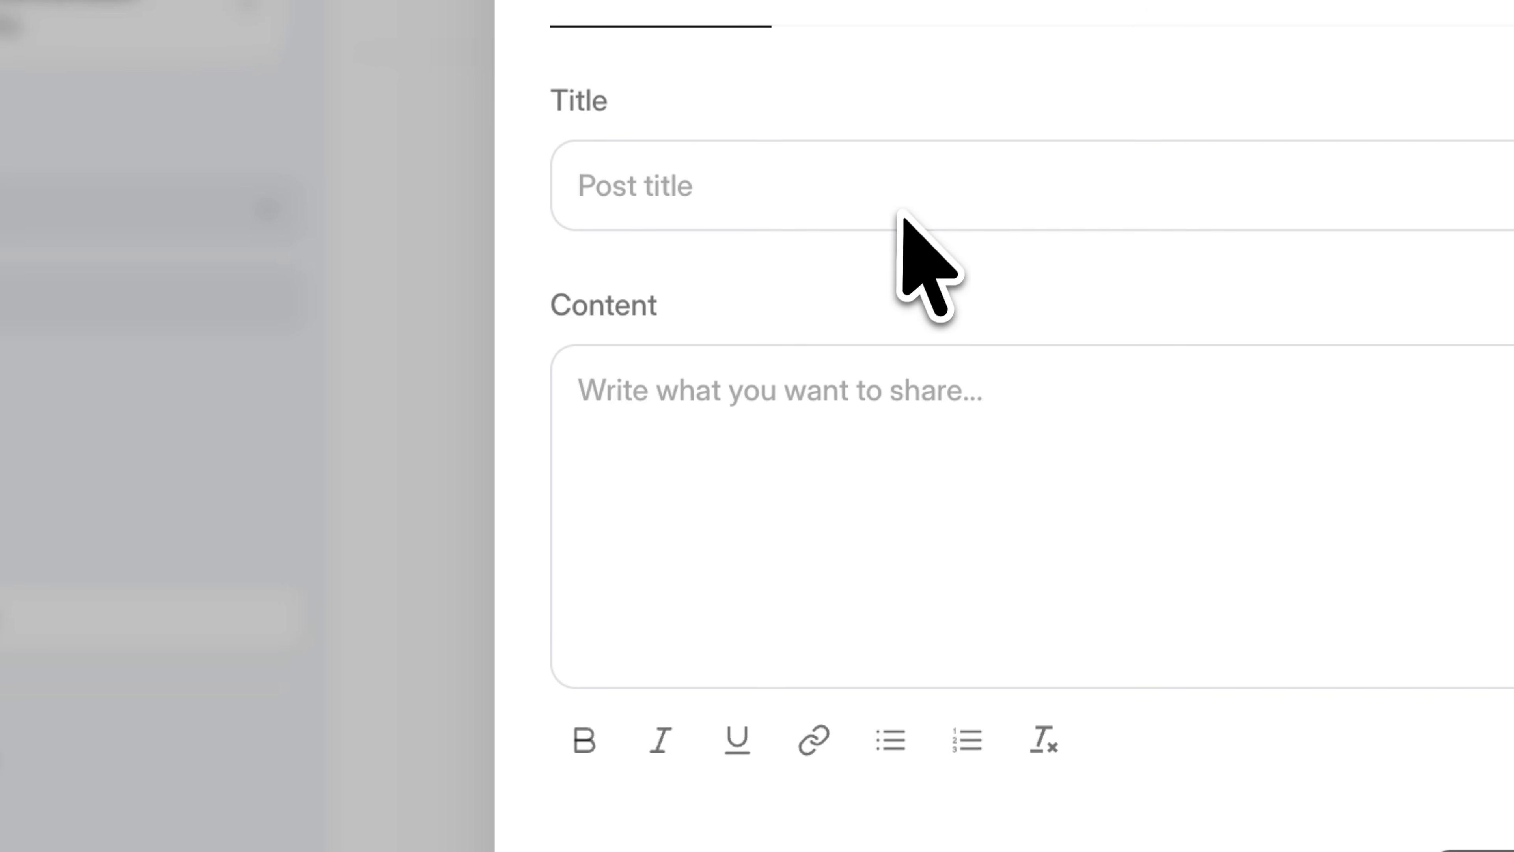
pyautogui.click(1052, 323)
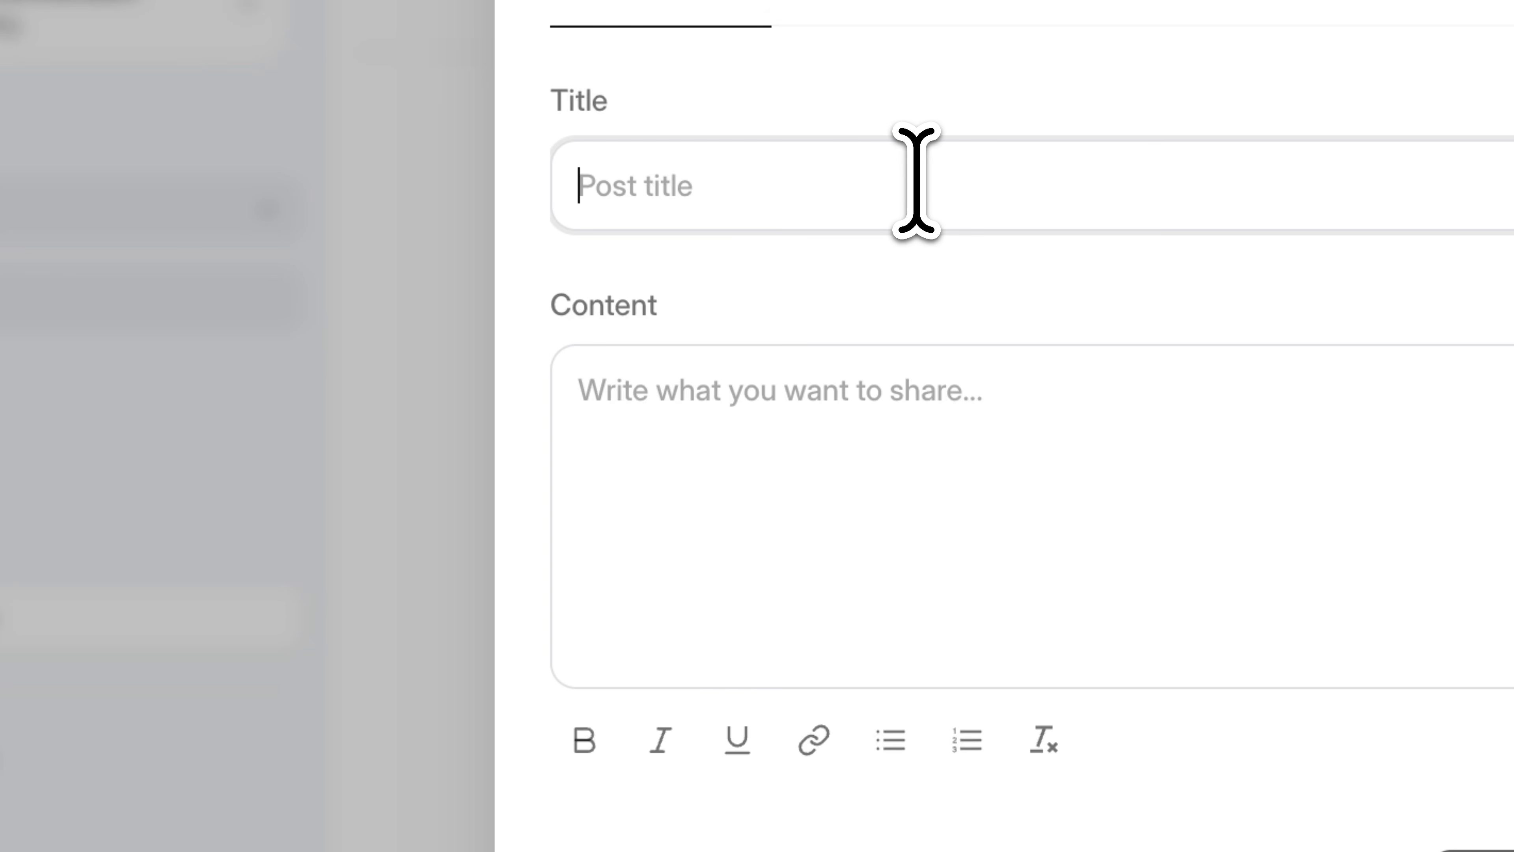
pyautogui.scroll(-2, 921, 238)
pyautogui.click(931, 294)
pyautogui.scroll(-10, 946, 314)
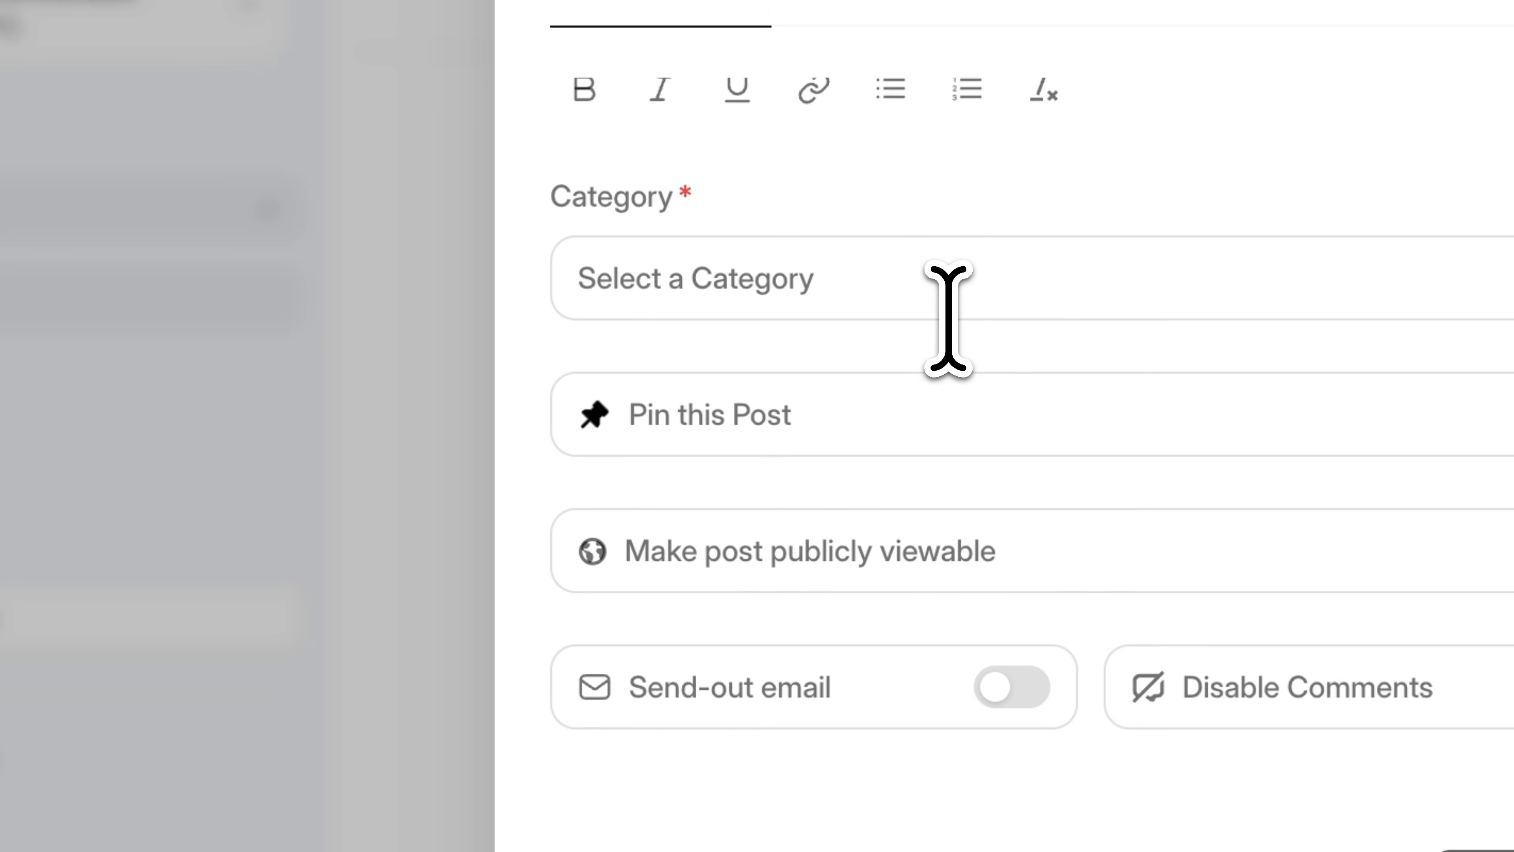
pyautogui.click(1002, 217)
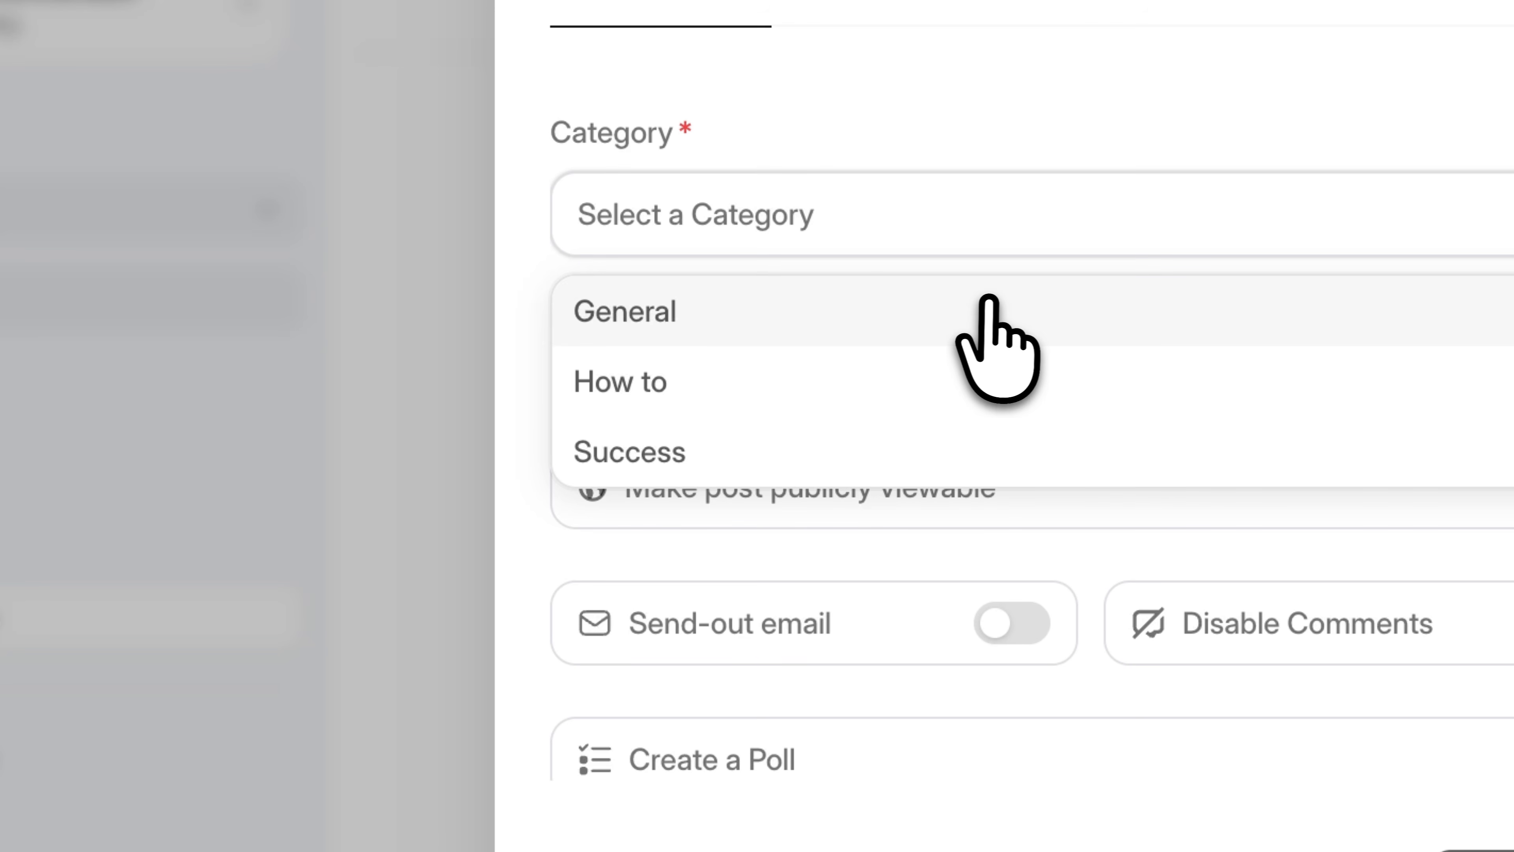
pyautogui.click(984, 310)
# Switch the post's category to How to, then Success, and close the post dialog without publishing
pyautogui.click(972, 206)
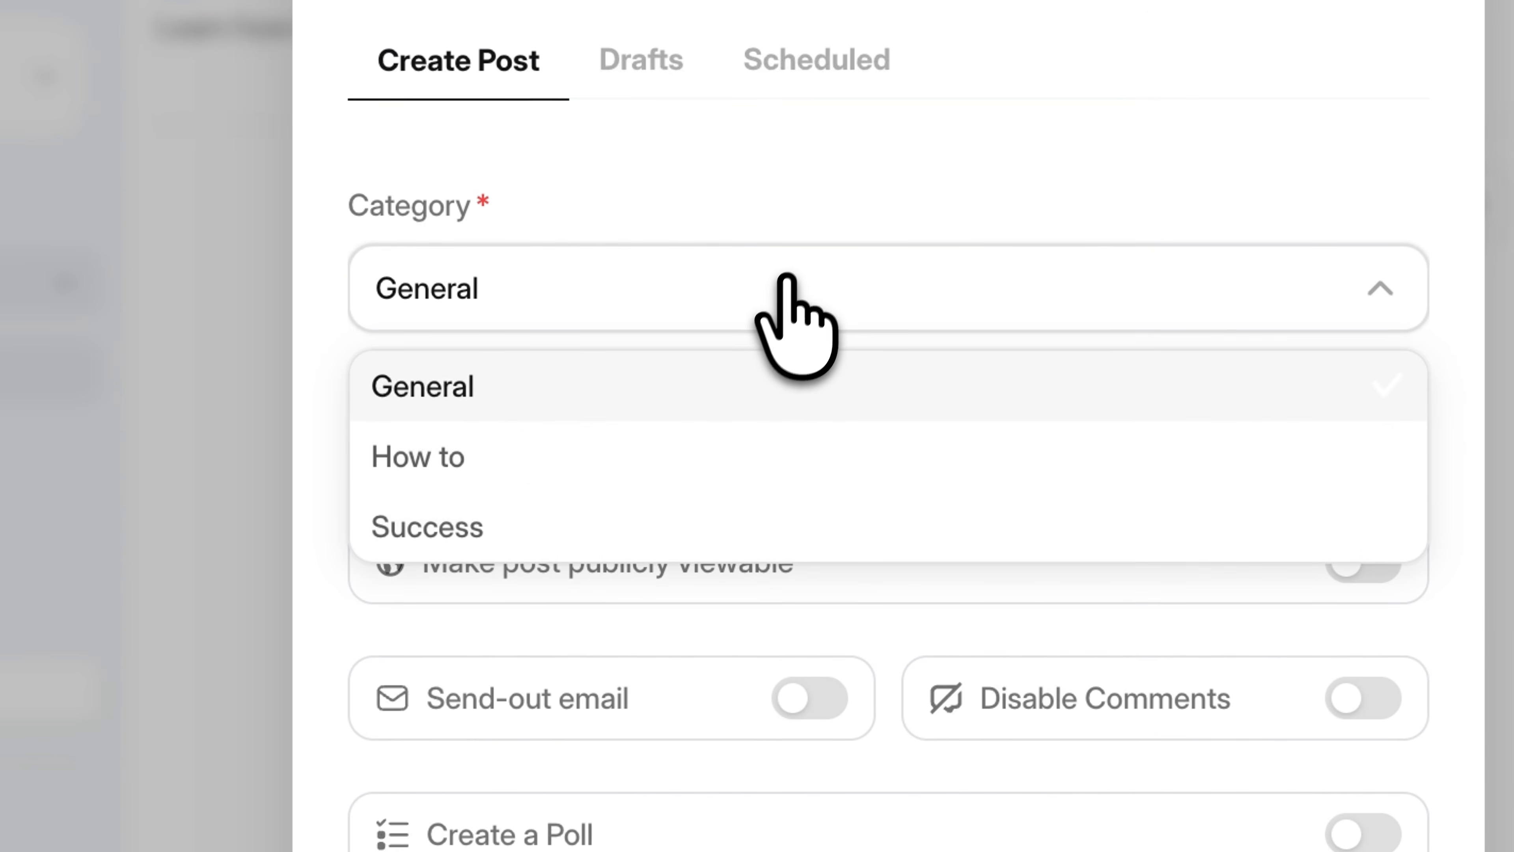
pyautogui.click(713, 456)
pyautogui.click(724, 301)
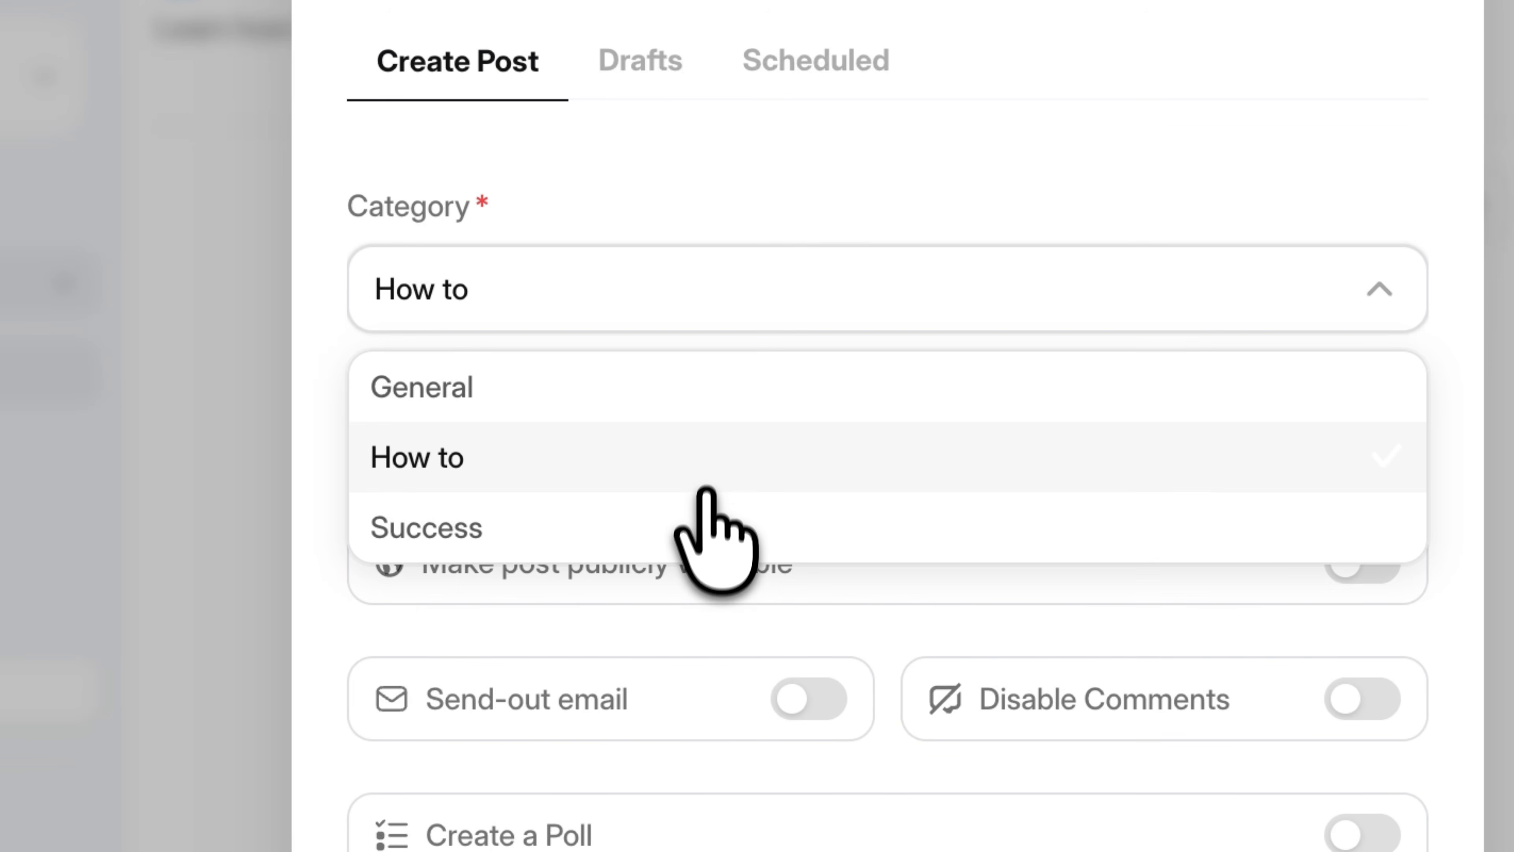
pyautogui.click(705, 519)
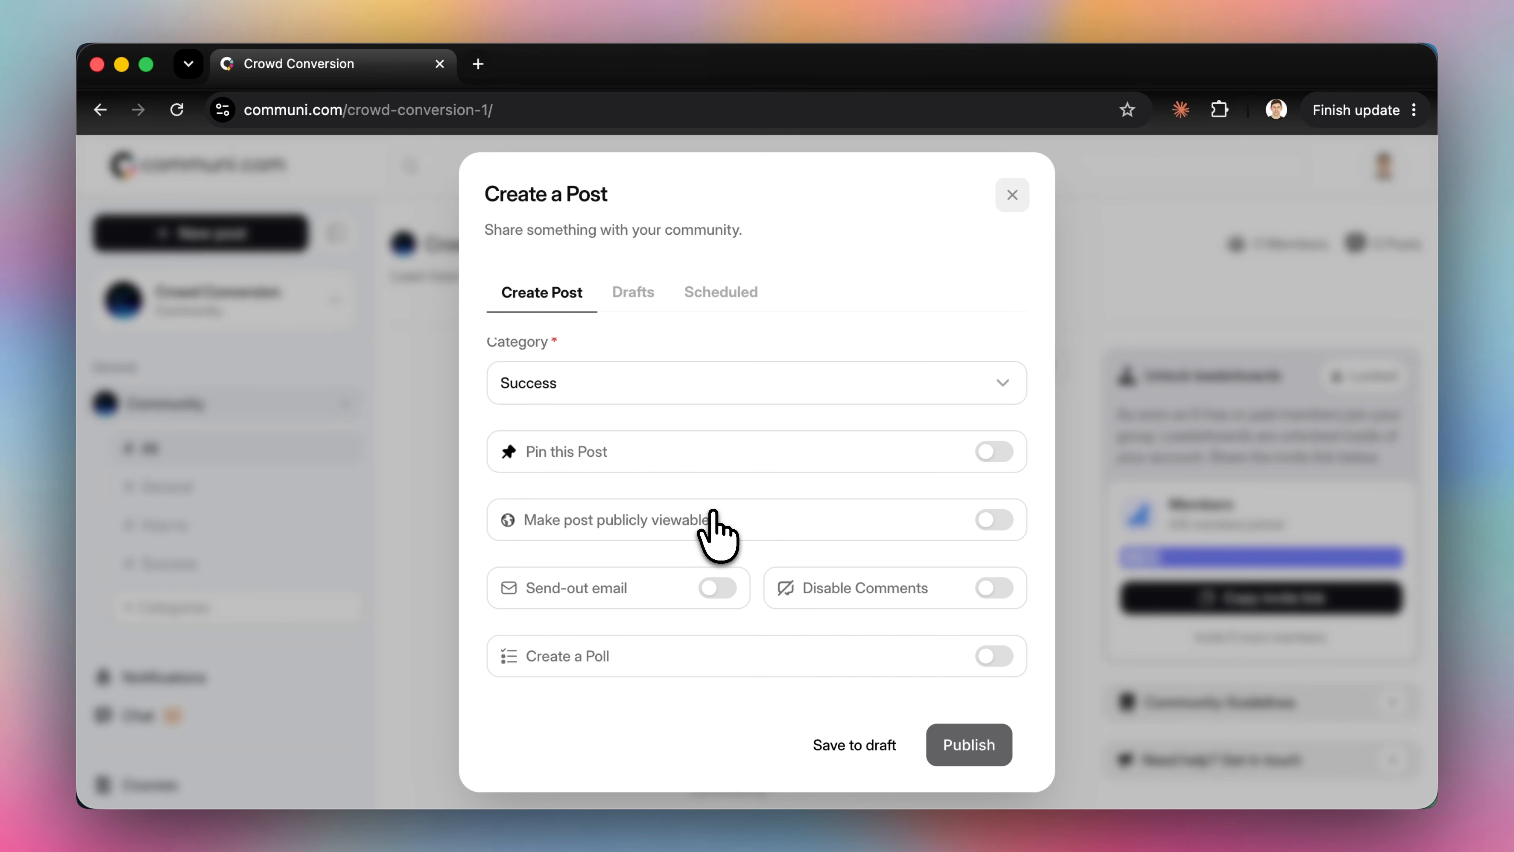
pyautogui.scroll(4, 722, 534)
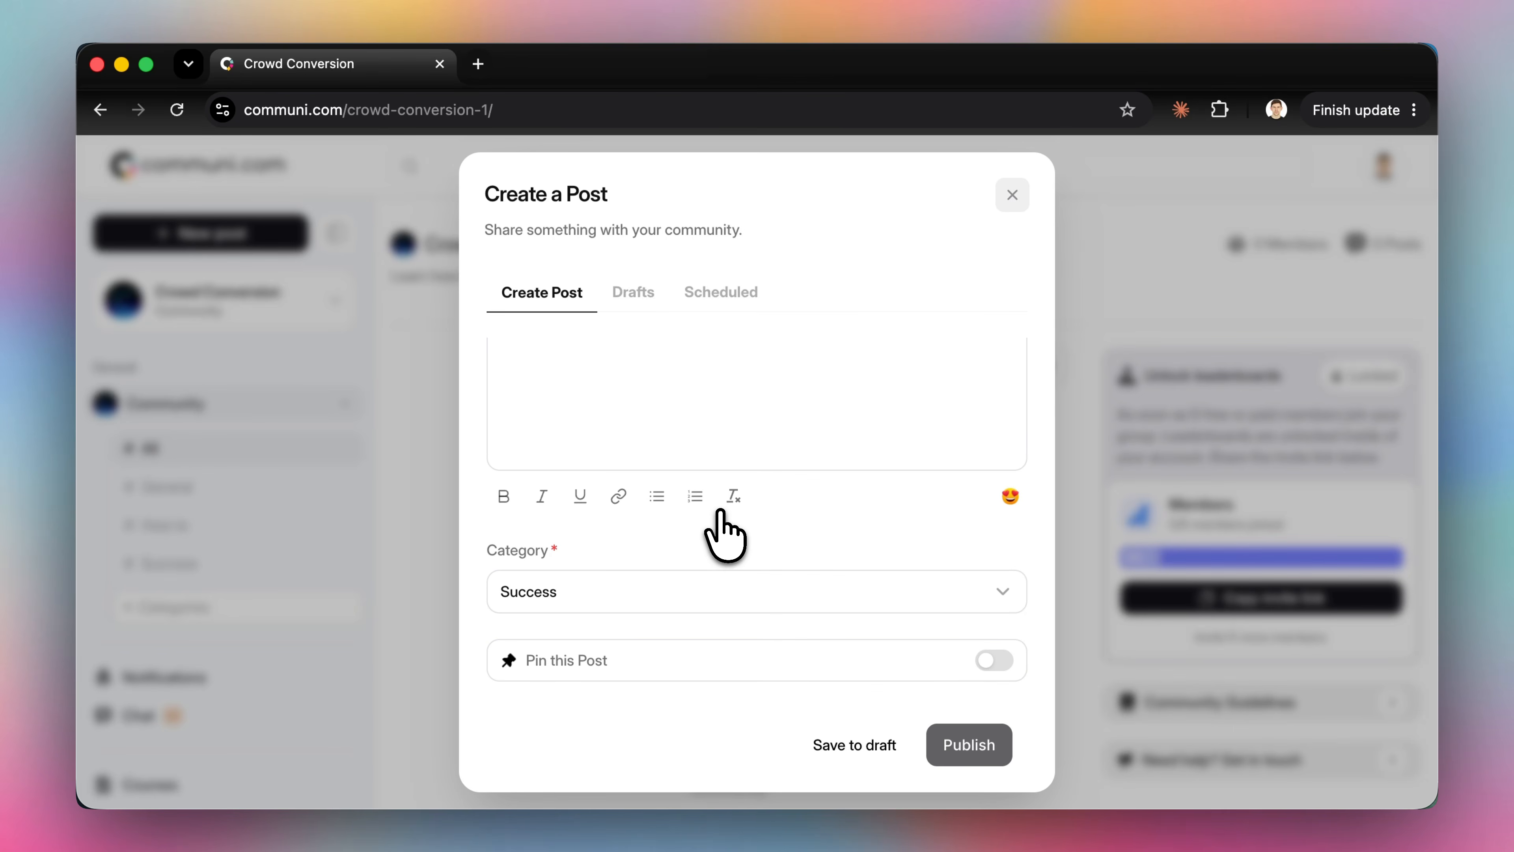
pyautogui.scroll(-4, 733, 525)
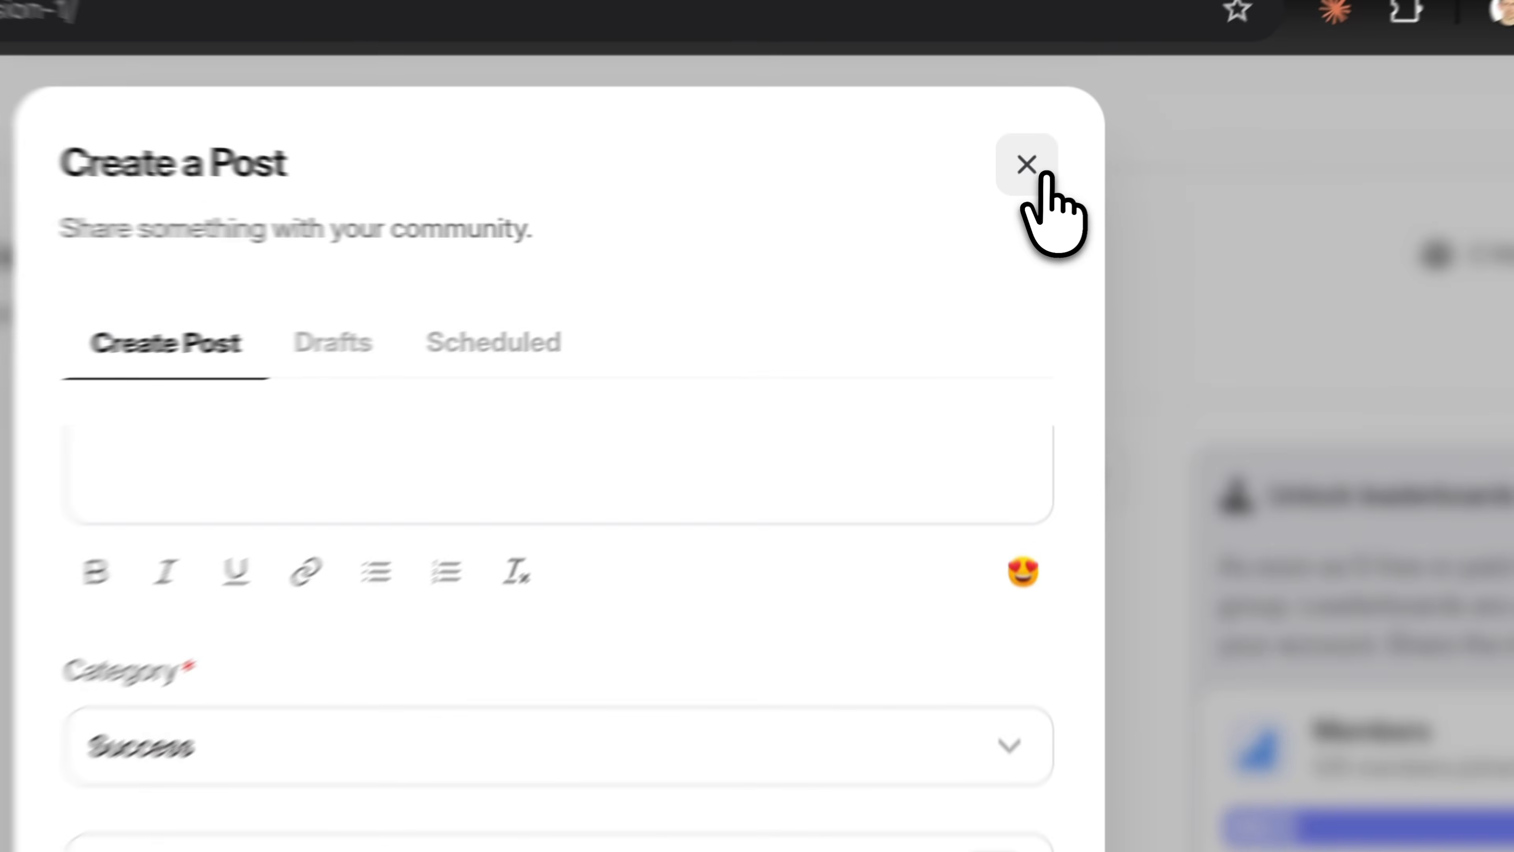
pyautogui.click(1014, 196)
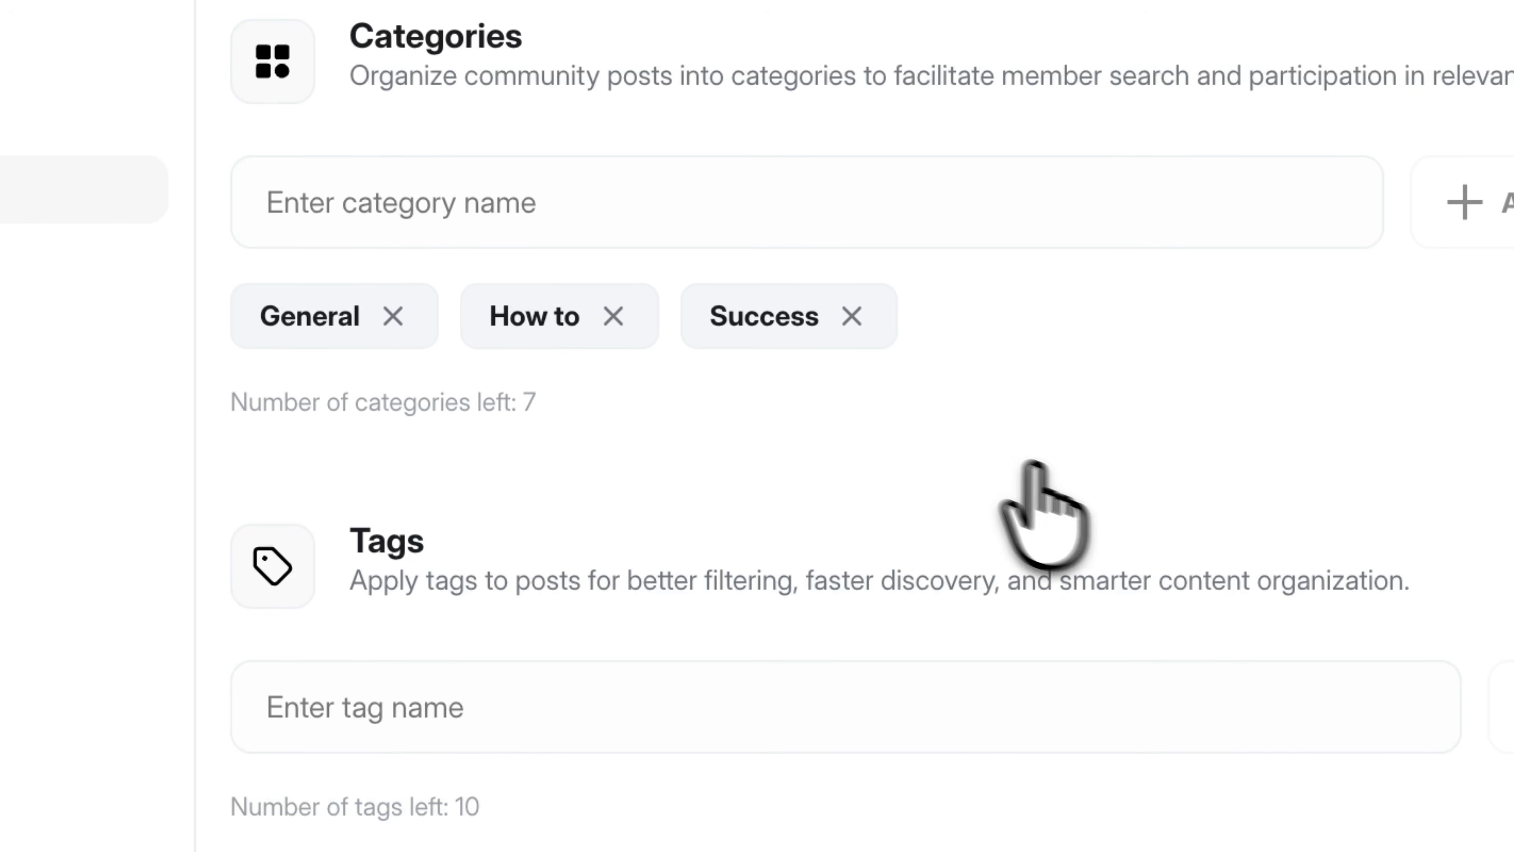
# Open the How to category's settings
pyautogui.click(507, 314)
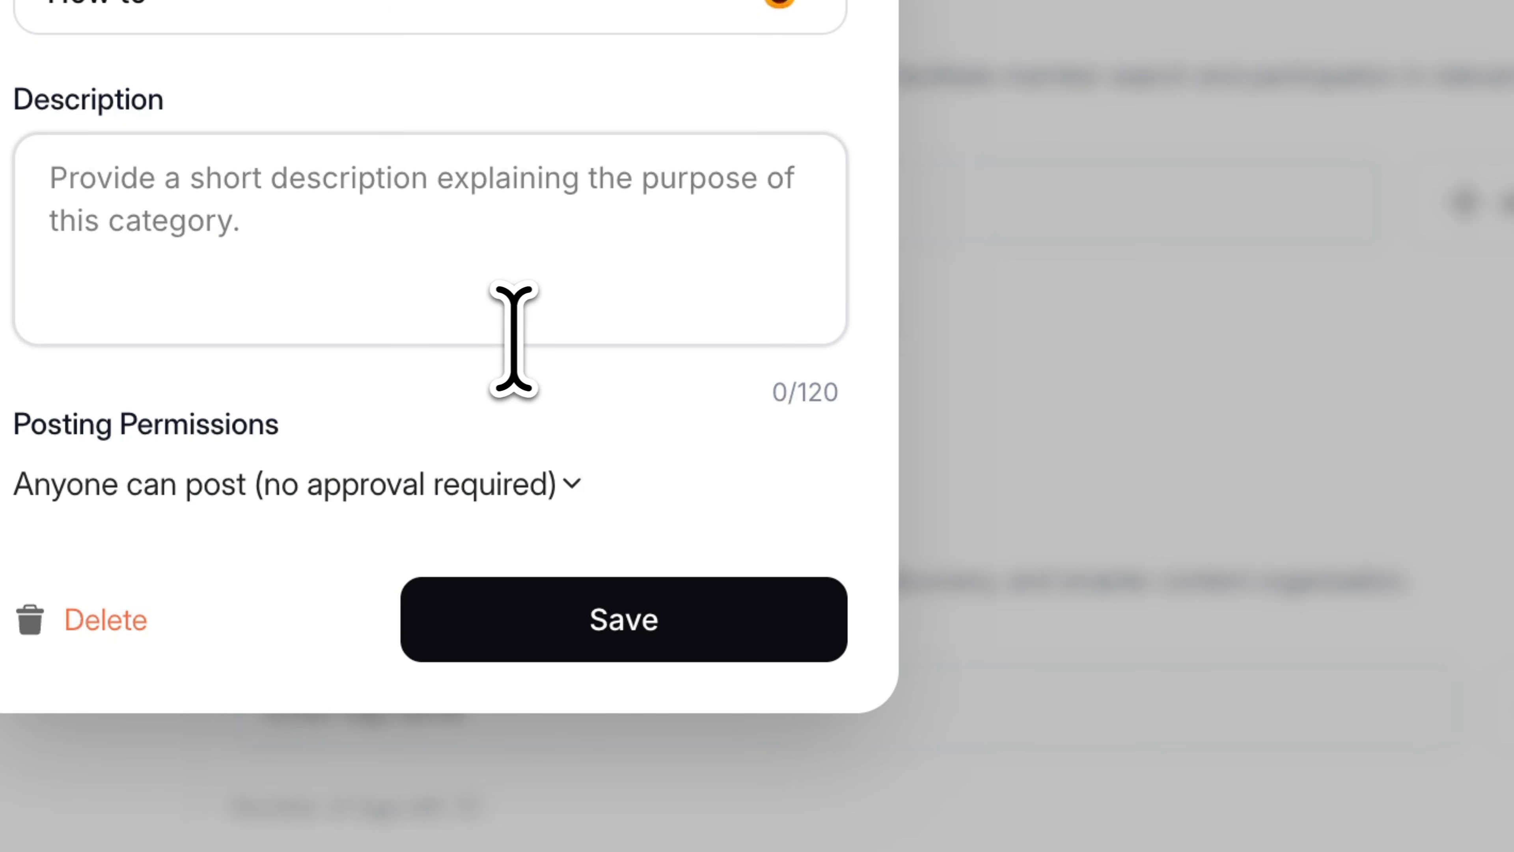
pyautogui.click(530, 337)
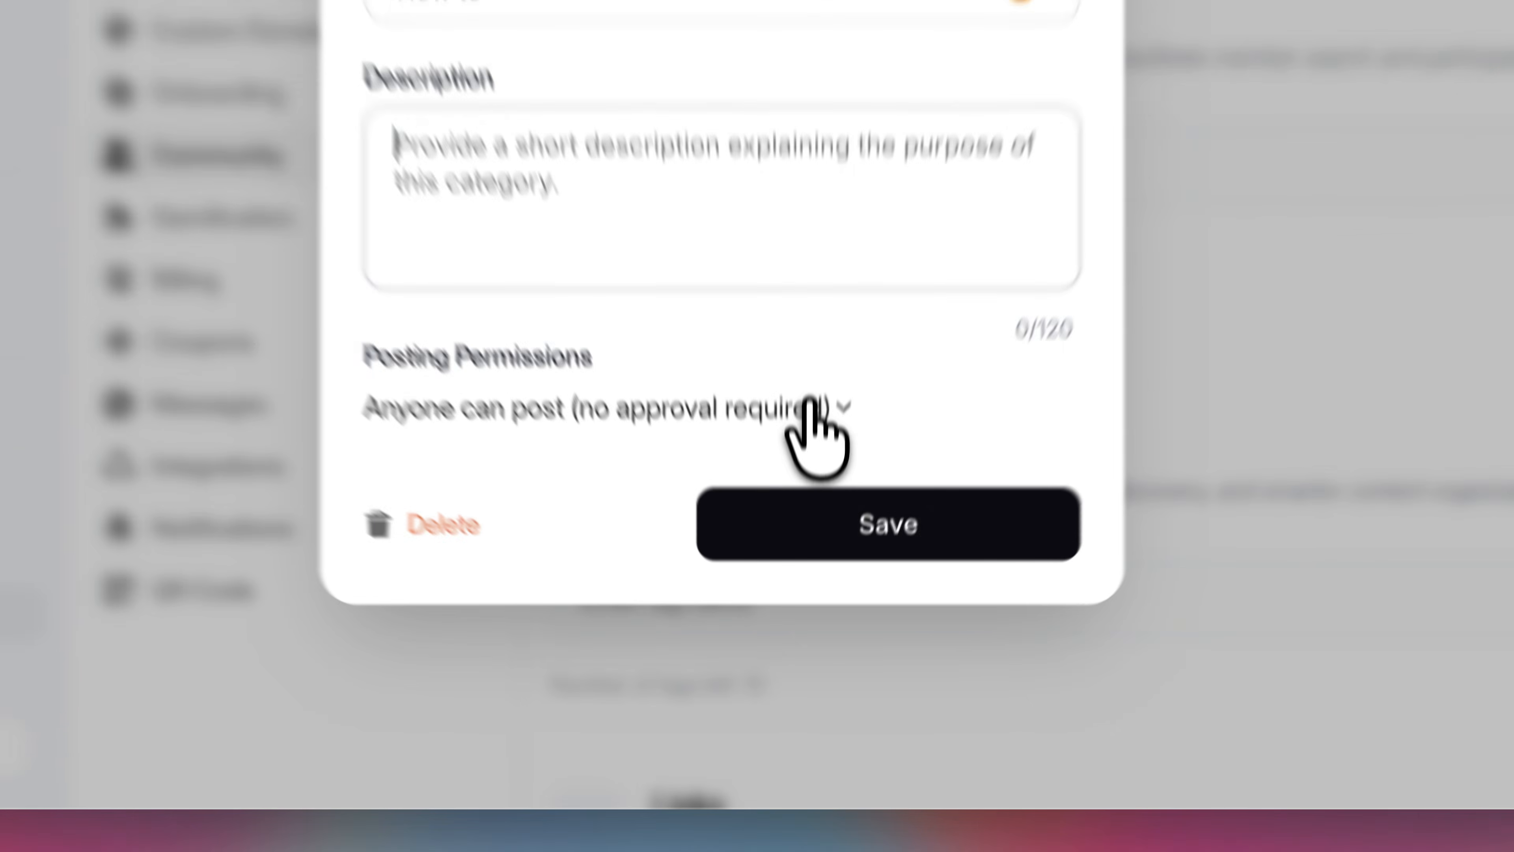
# Try the different posting permission options for How to, ending at Anyone can post (no approval required)
pyautogui.click(809, 574)
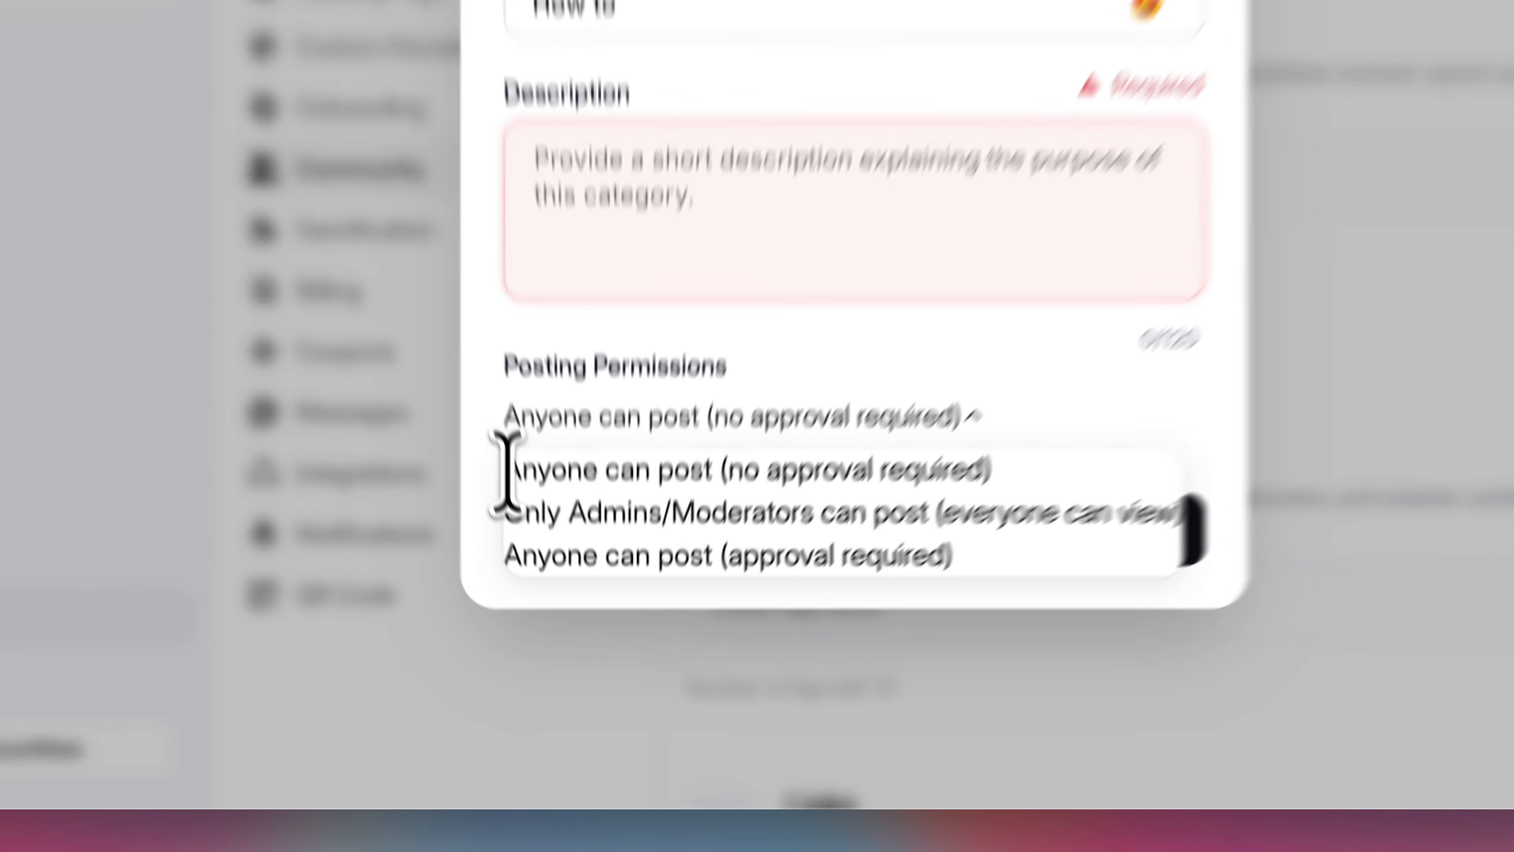
pyautogui.moveTo(546, 609); pyautogui.dragTo(731, 608)
pyautogui.moveTo(850, 406); pyautogui.dragTo(1102, 433)
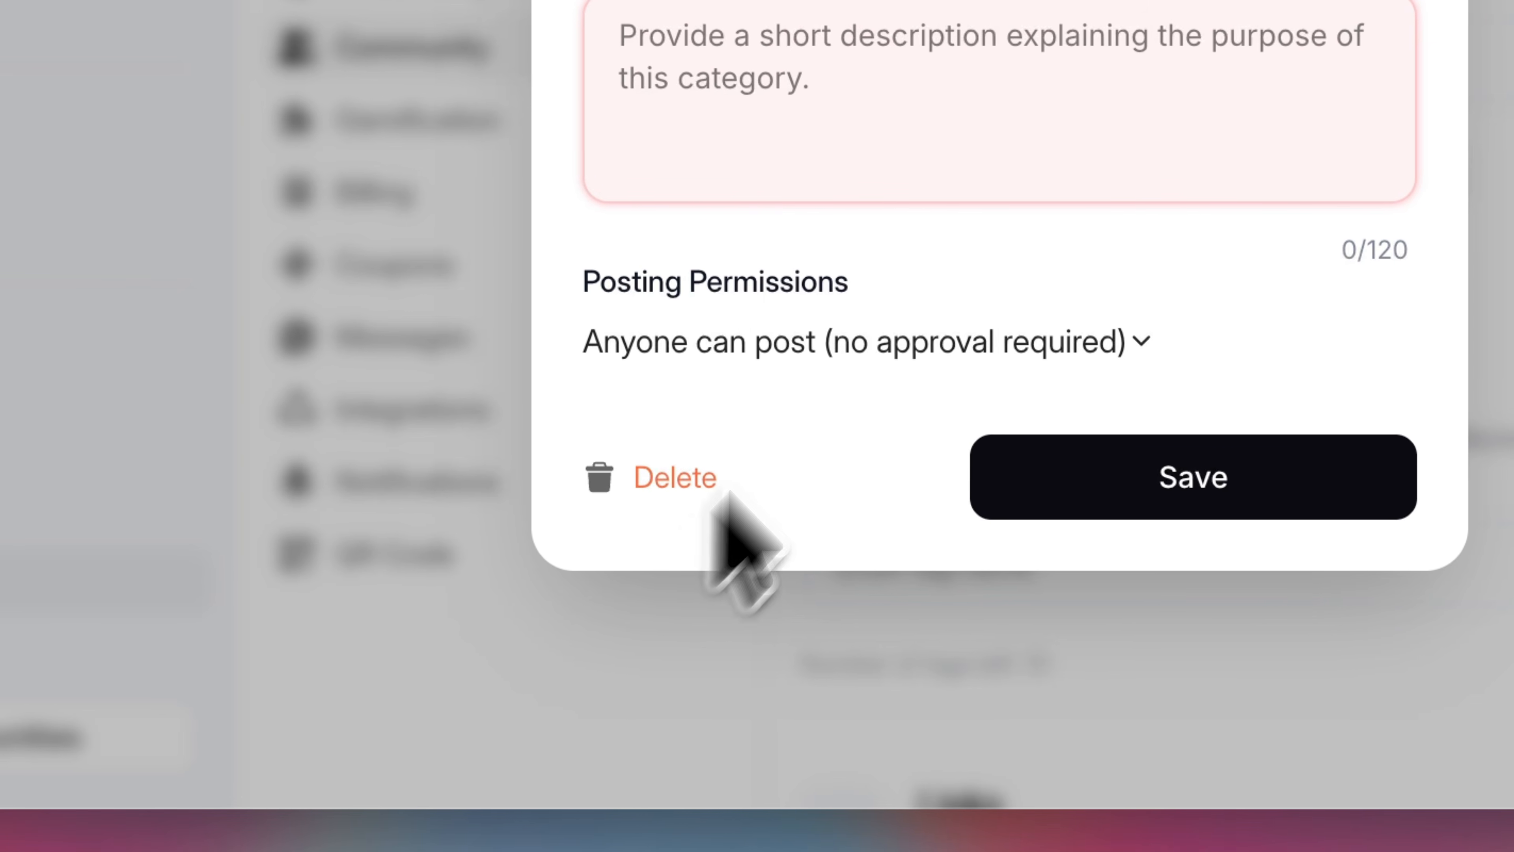
pyautogui.click(743, 344)
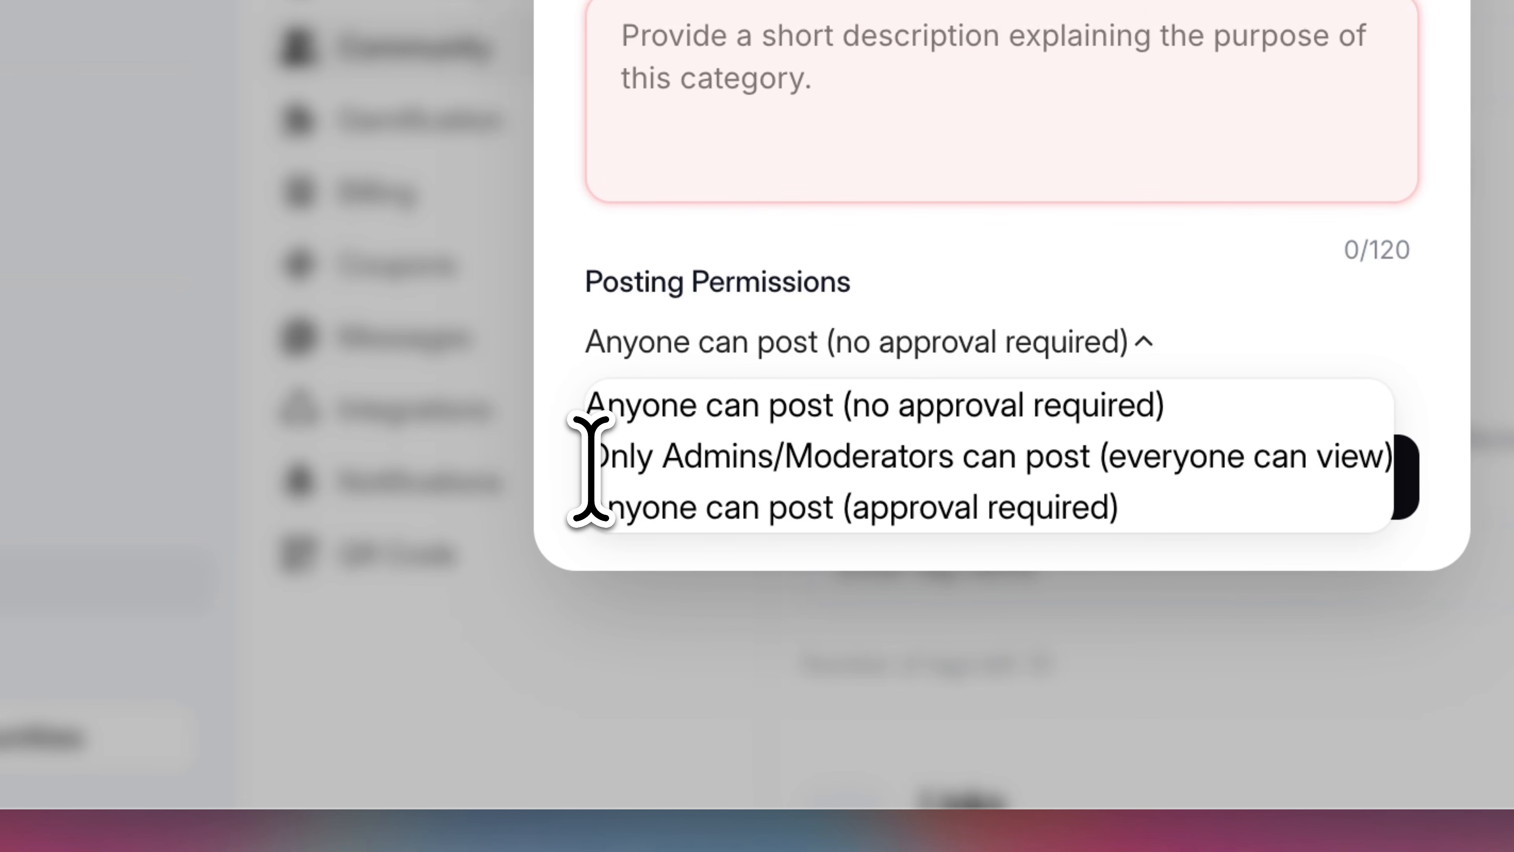
pyautogui.moveTo(588, 473); pyautogui.dragTo(1252, 456)
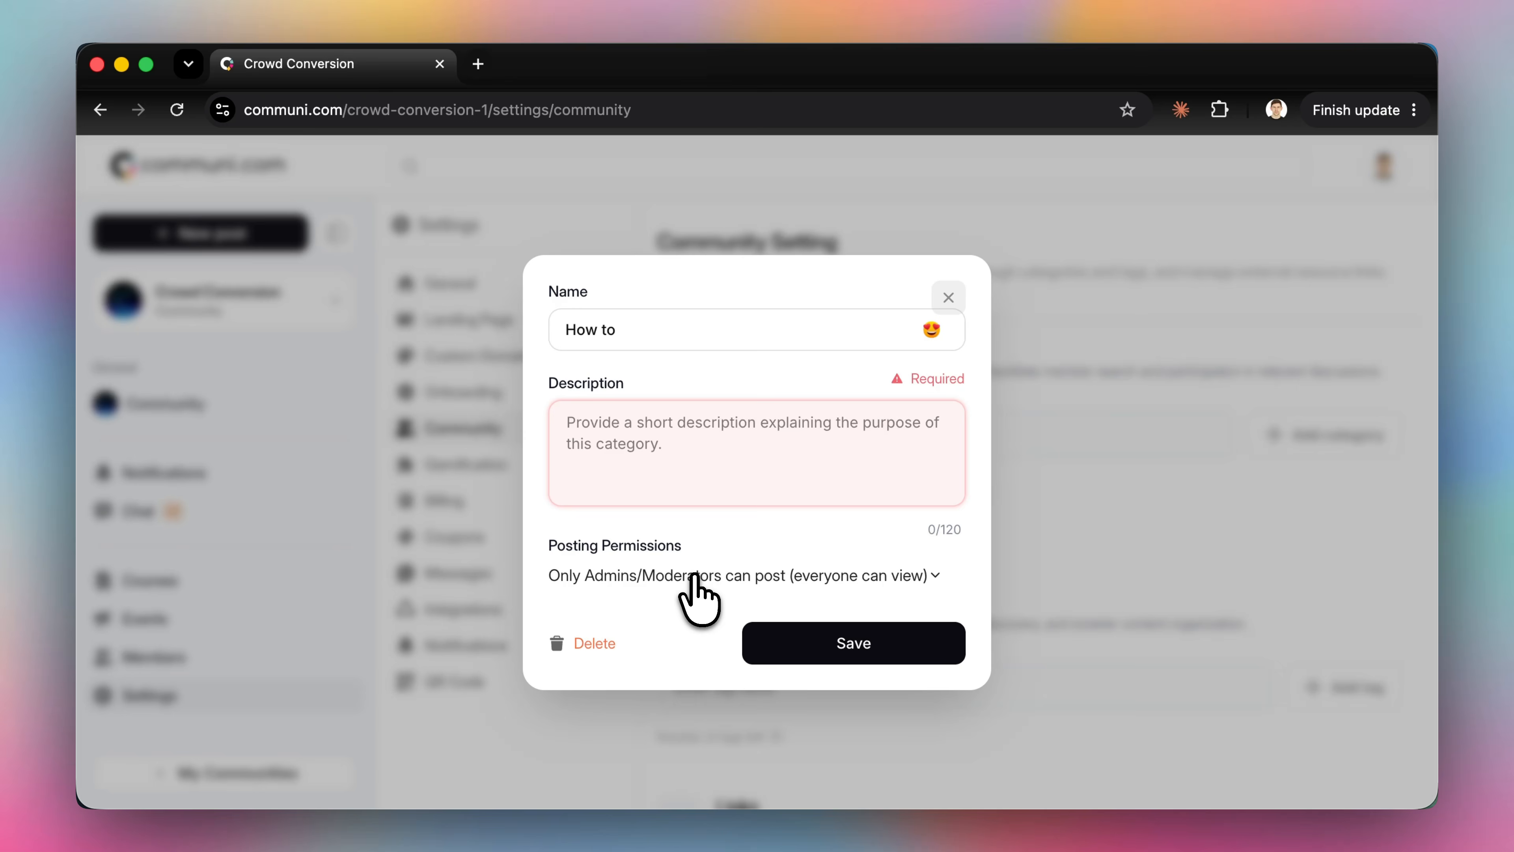
pyautogui.click(693, 576)
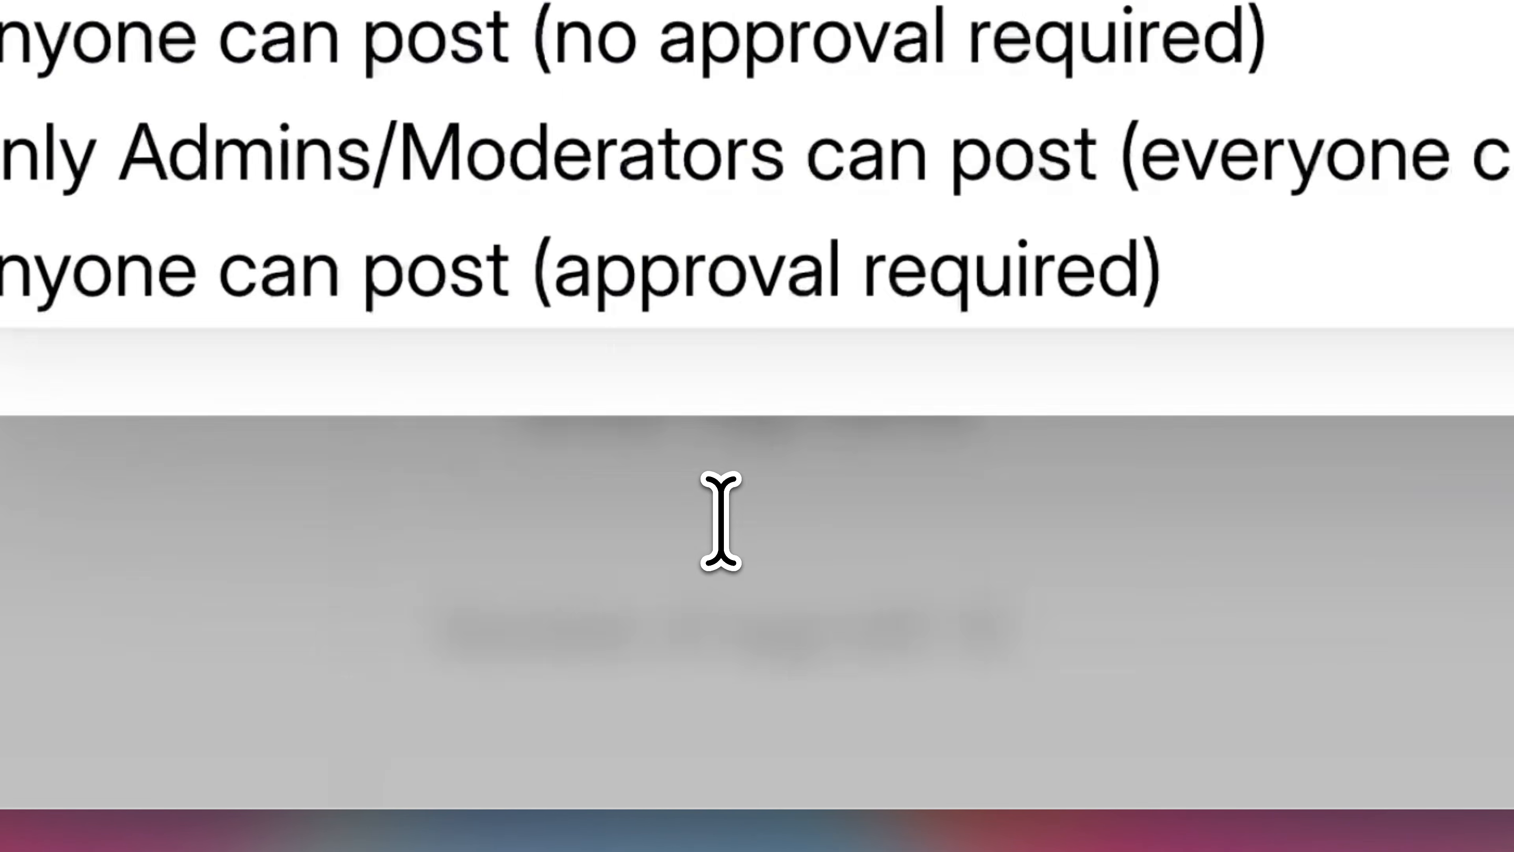
pyautogui.click(806, 625)
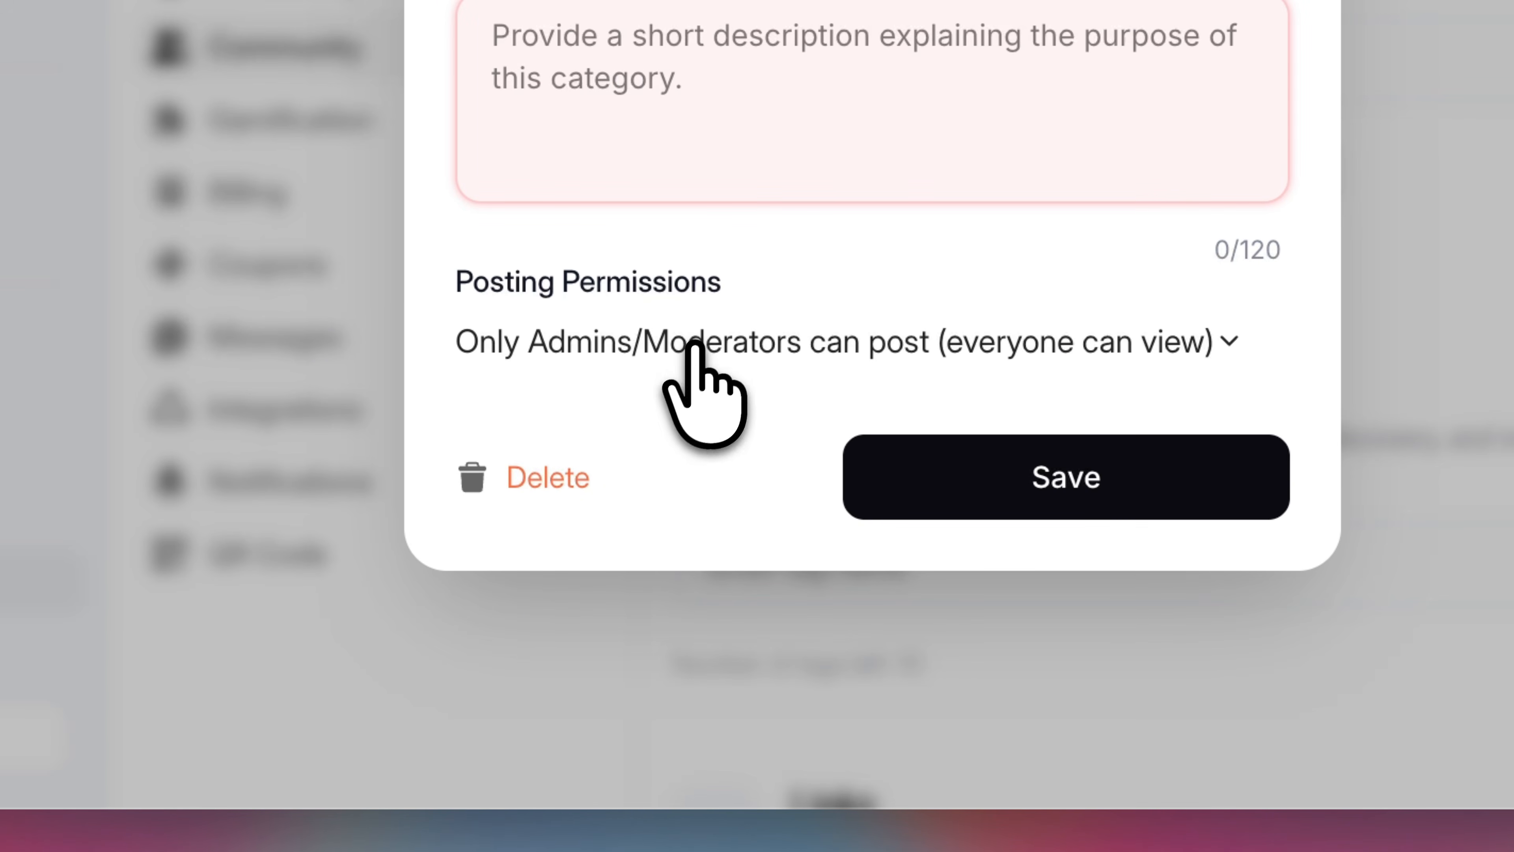
pyautogui.click(694, 346)
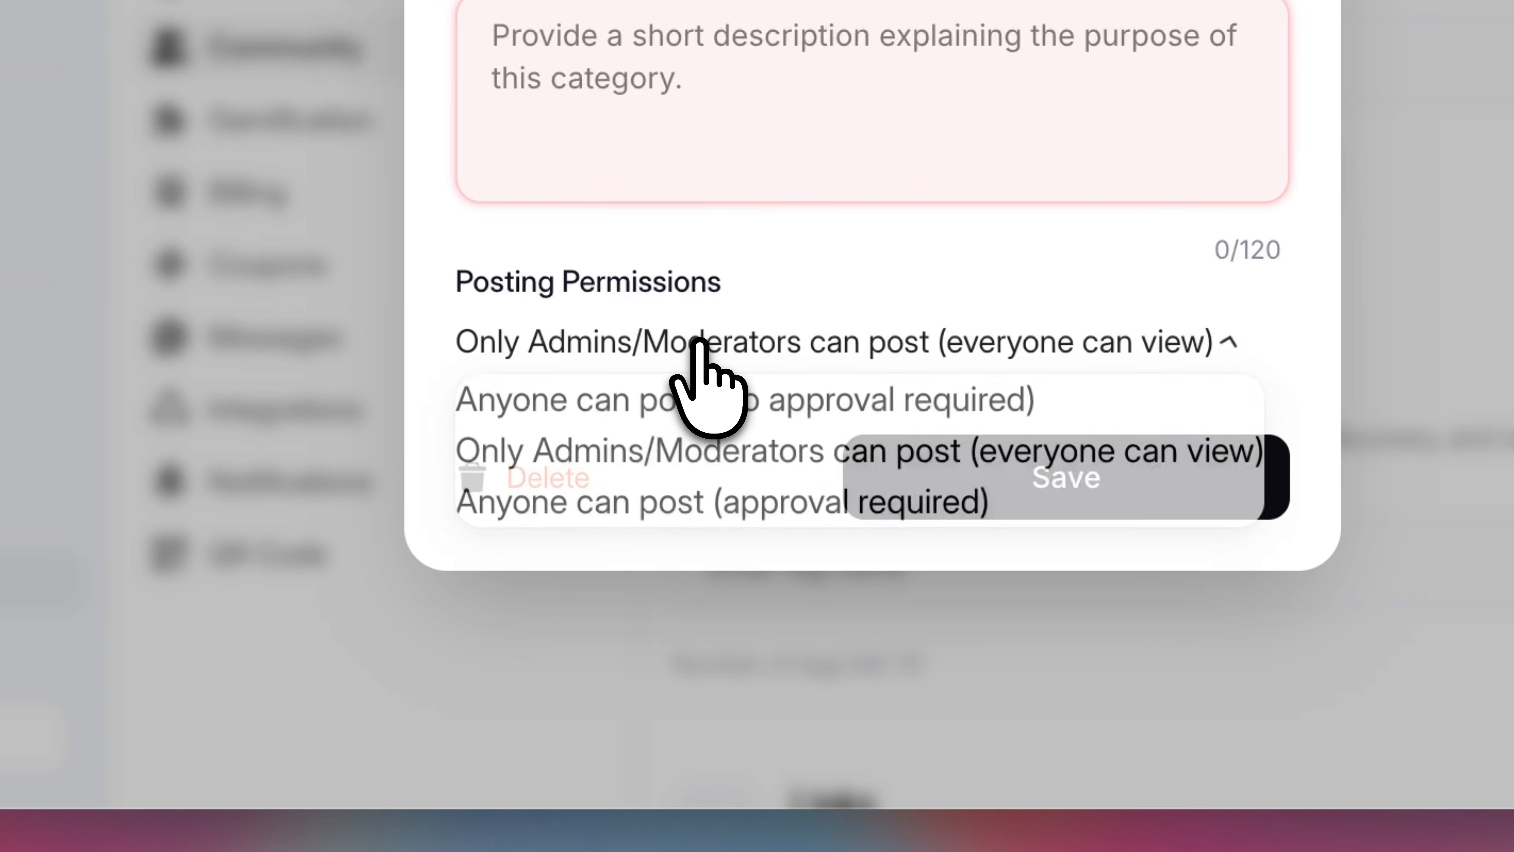
pyautogui.click(696, 505)
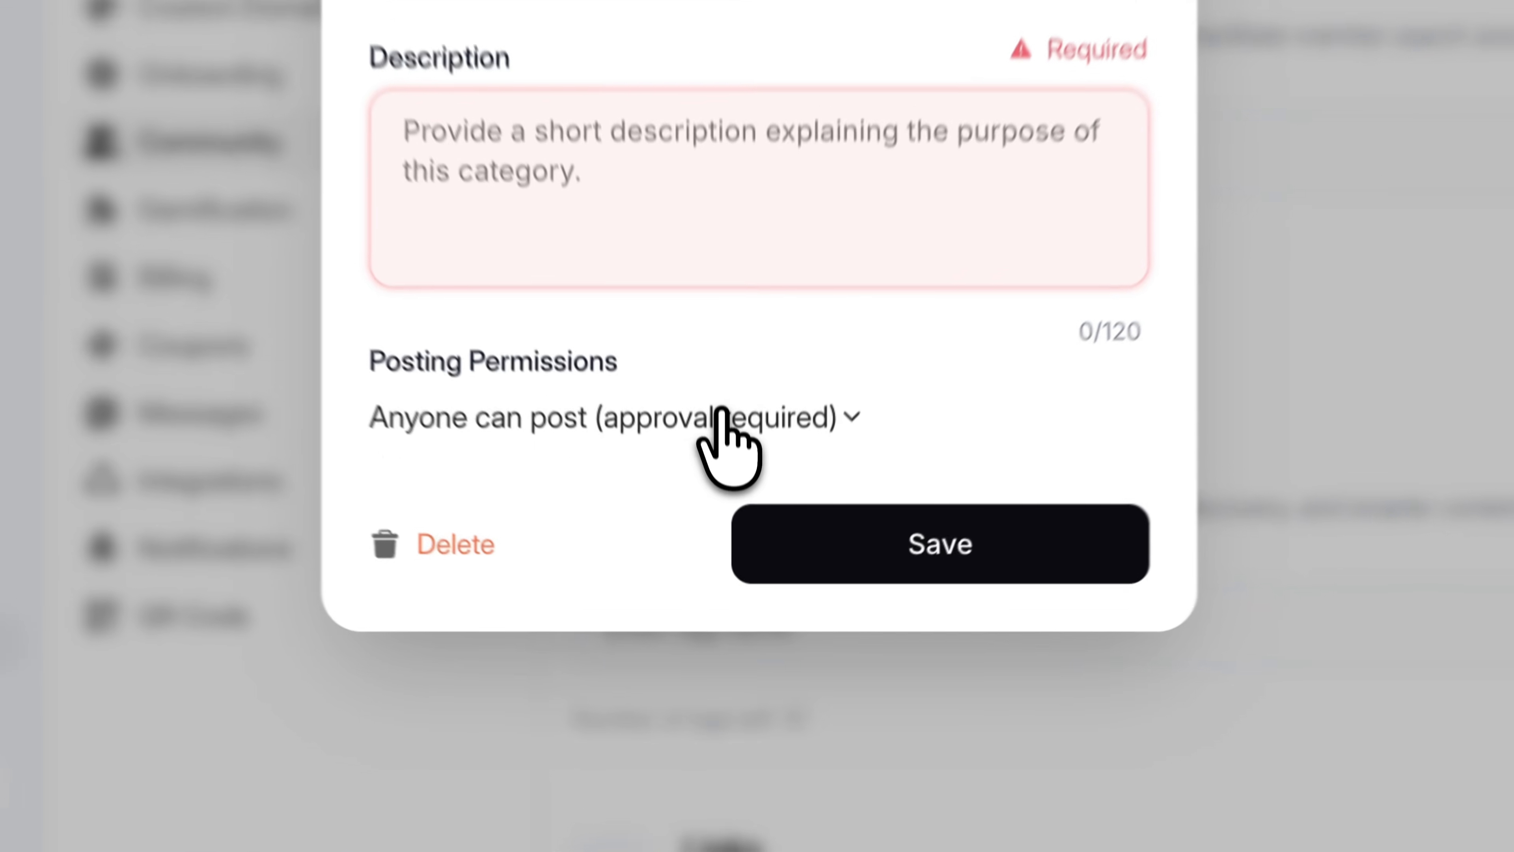
pyautogui.click(736, 575)
pyautogui.click(716, 606)
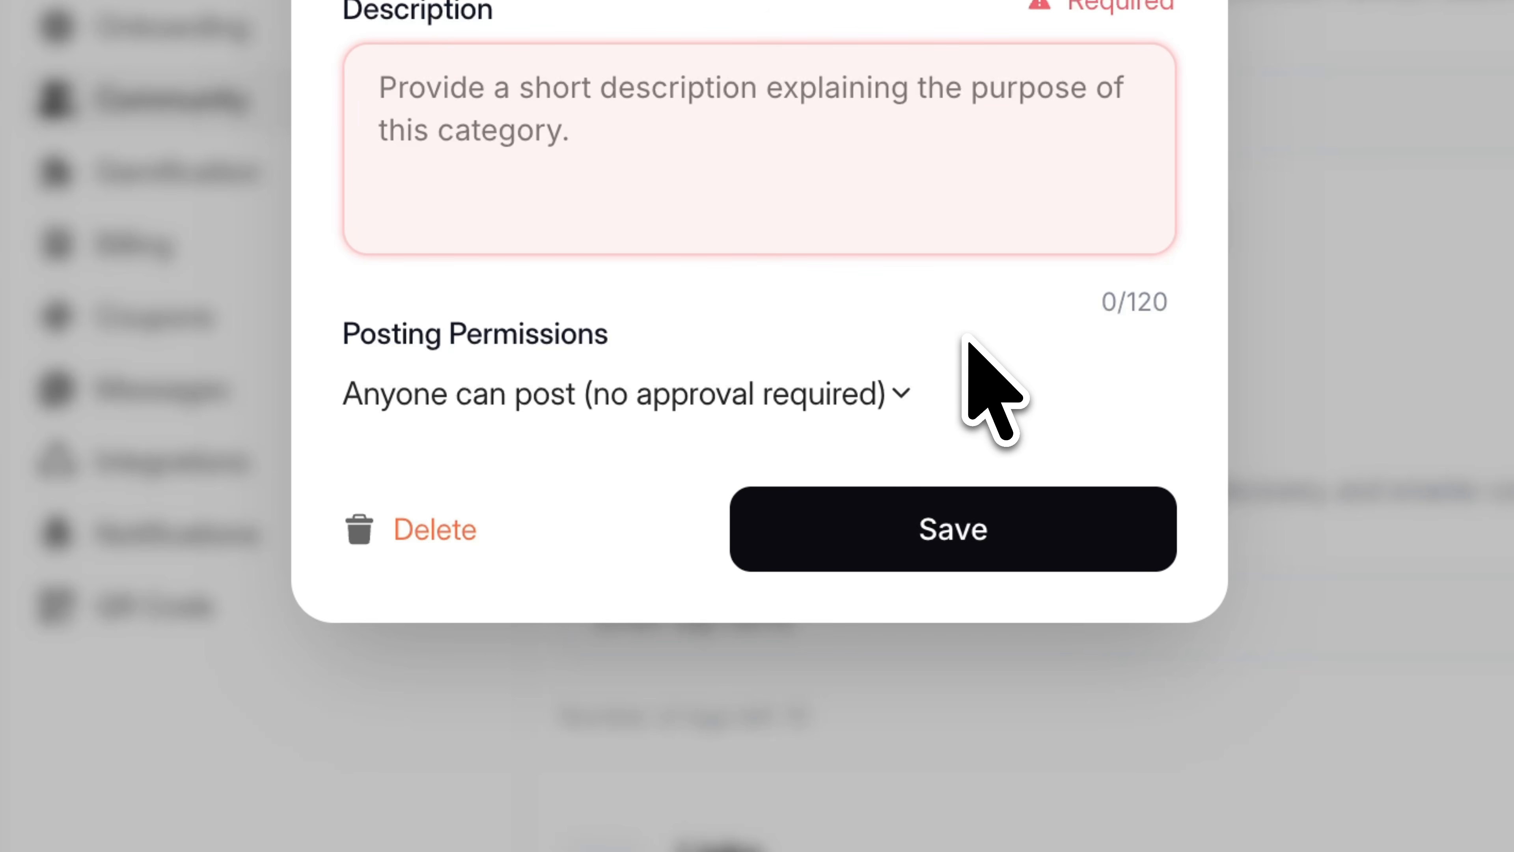
pyautogui.click(903, 392)
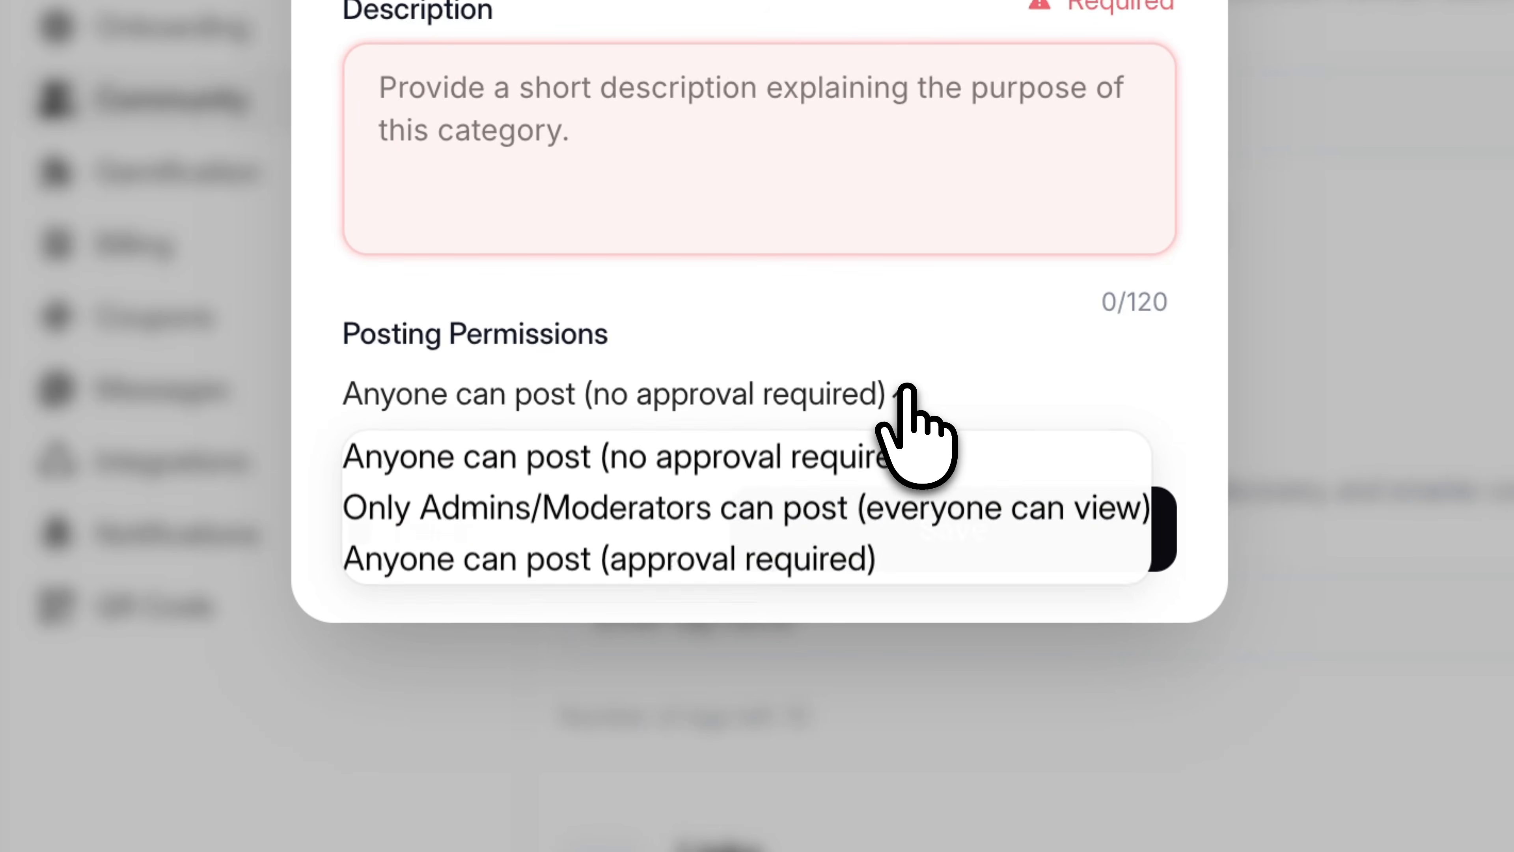
pyautogui.click(548, 512)
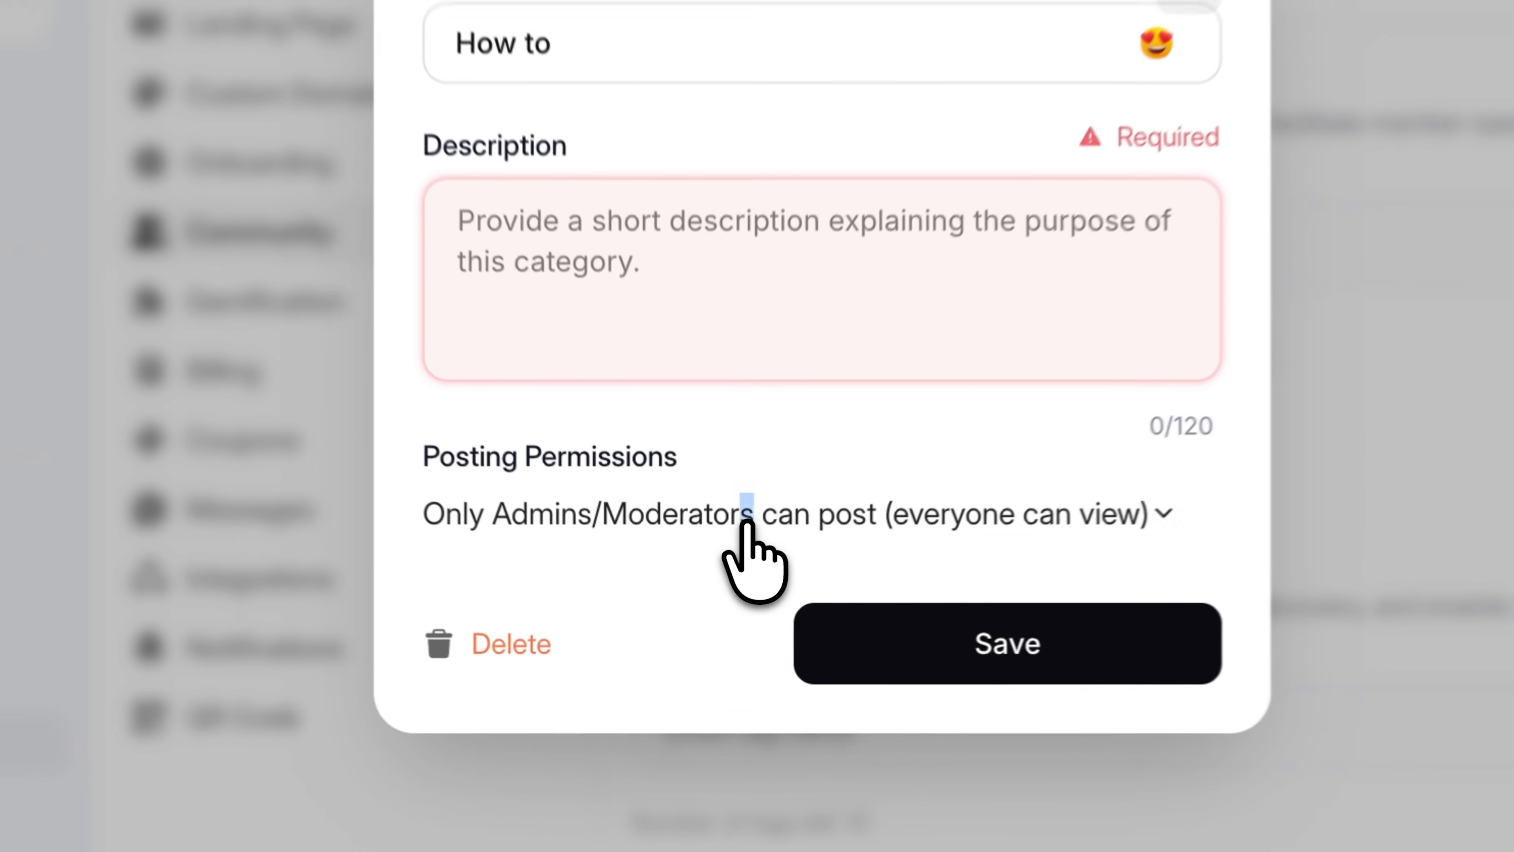
pyautogui.click(717, 575)
pyautogui.click(700, 604)
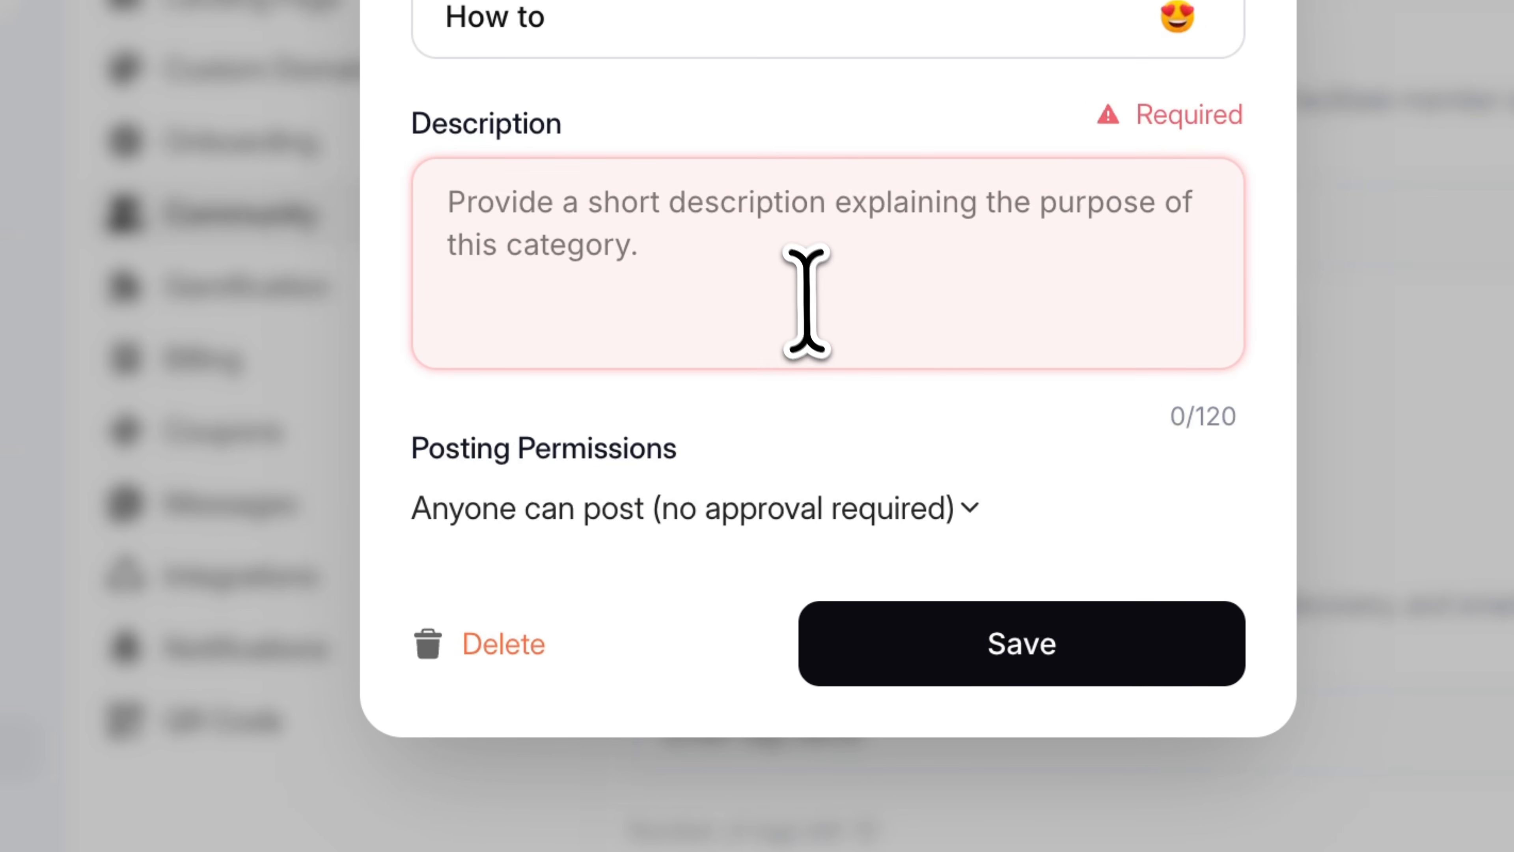
# Set the How to description to 'This is a how to category - post questions relating to how to do things.' and save
pyautogui.write('This ')
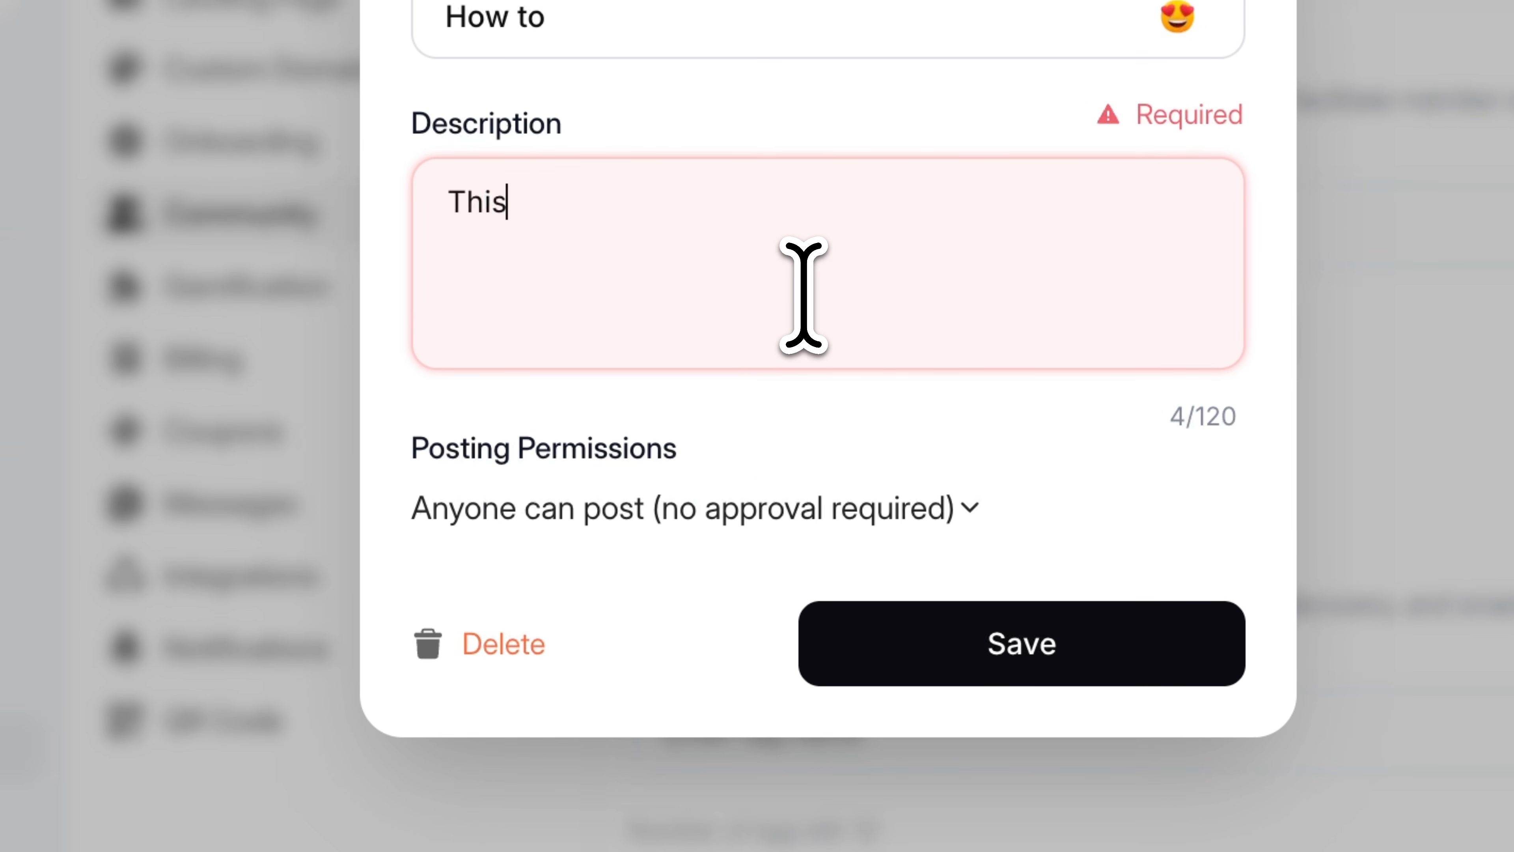
pyautogui.write('i')
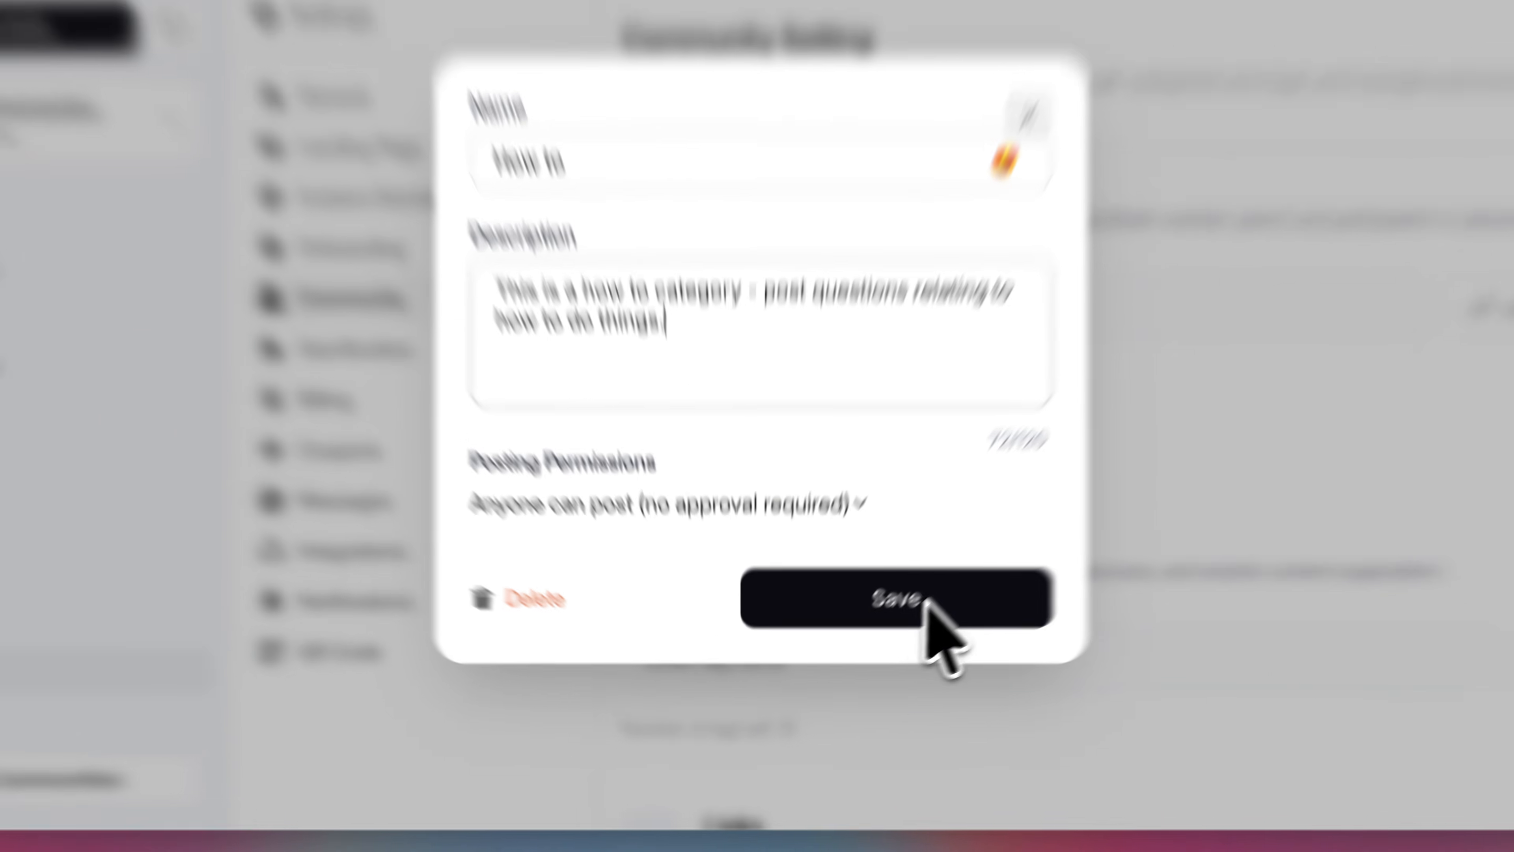
pyautogui.click(879, 644)
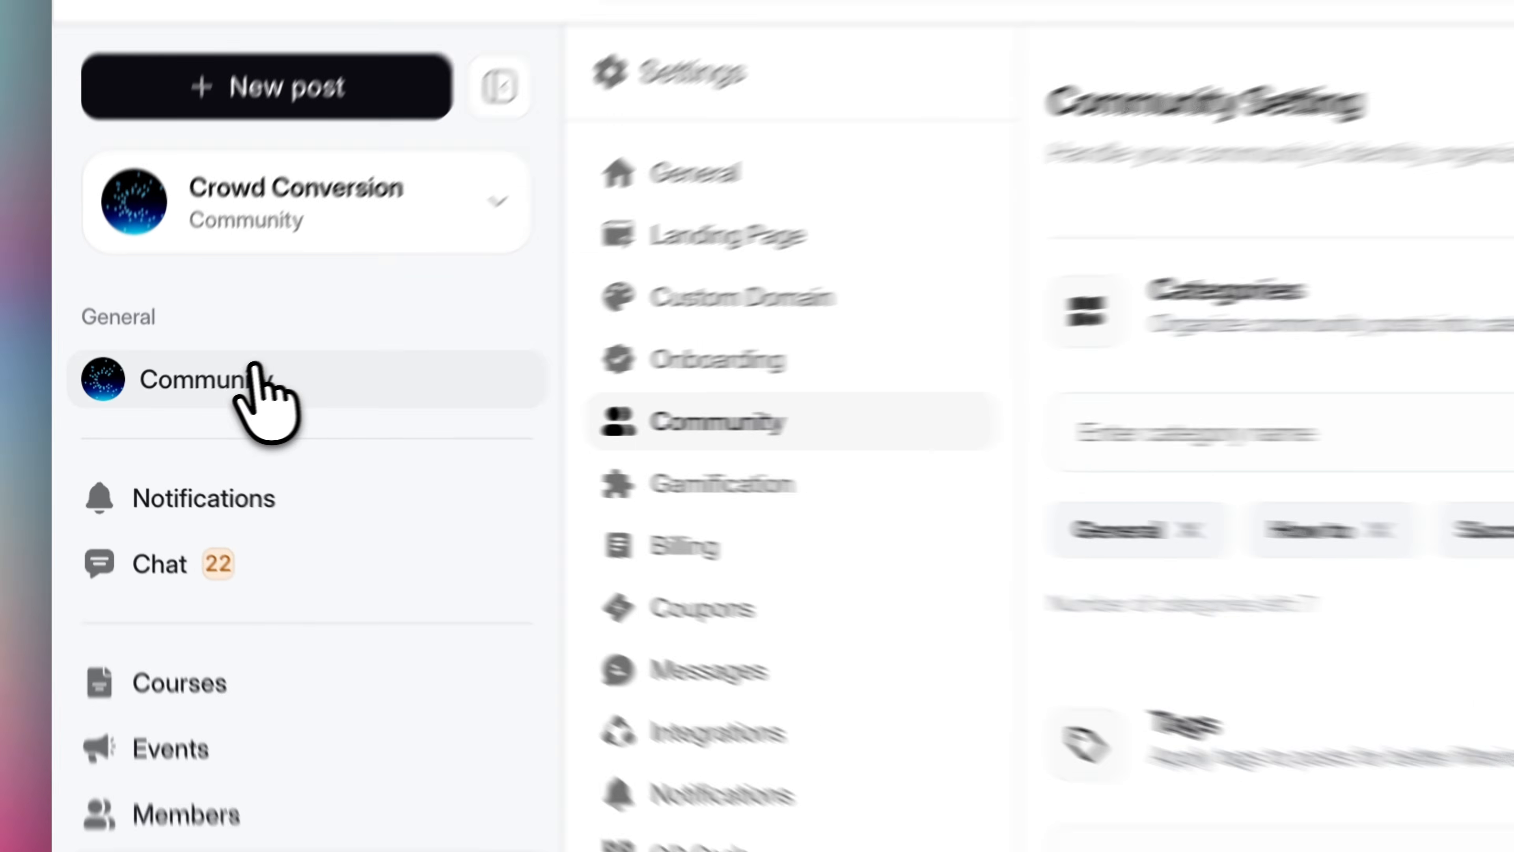
# Return to the Crowd Conversion community feed and expand its category list
pyautogui.click(185, 402)
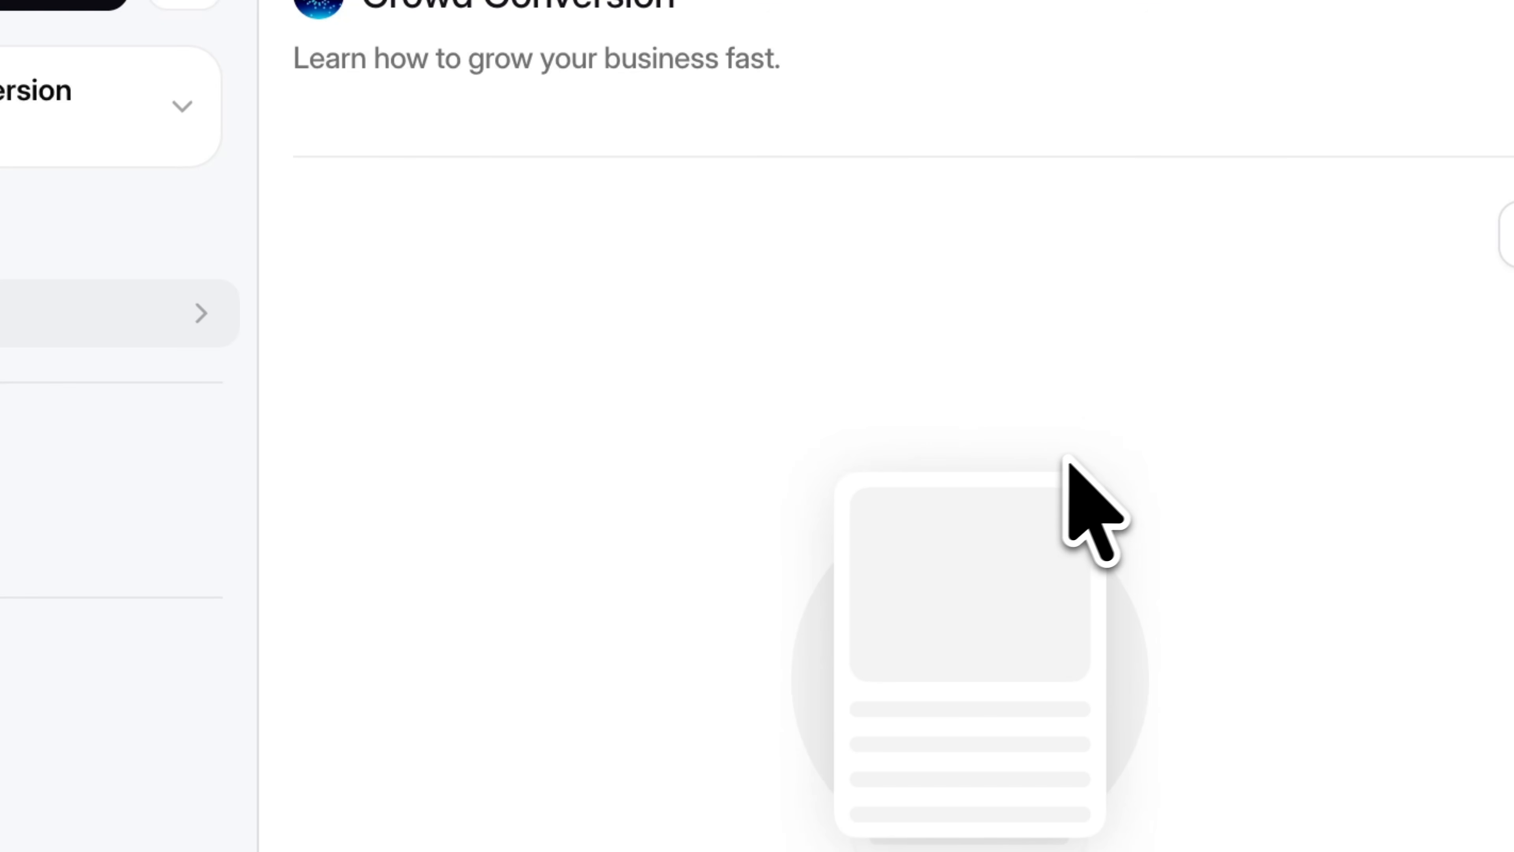
pyautogui.click(144, 322)
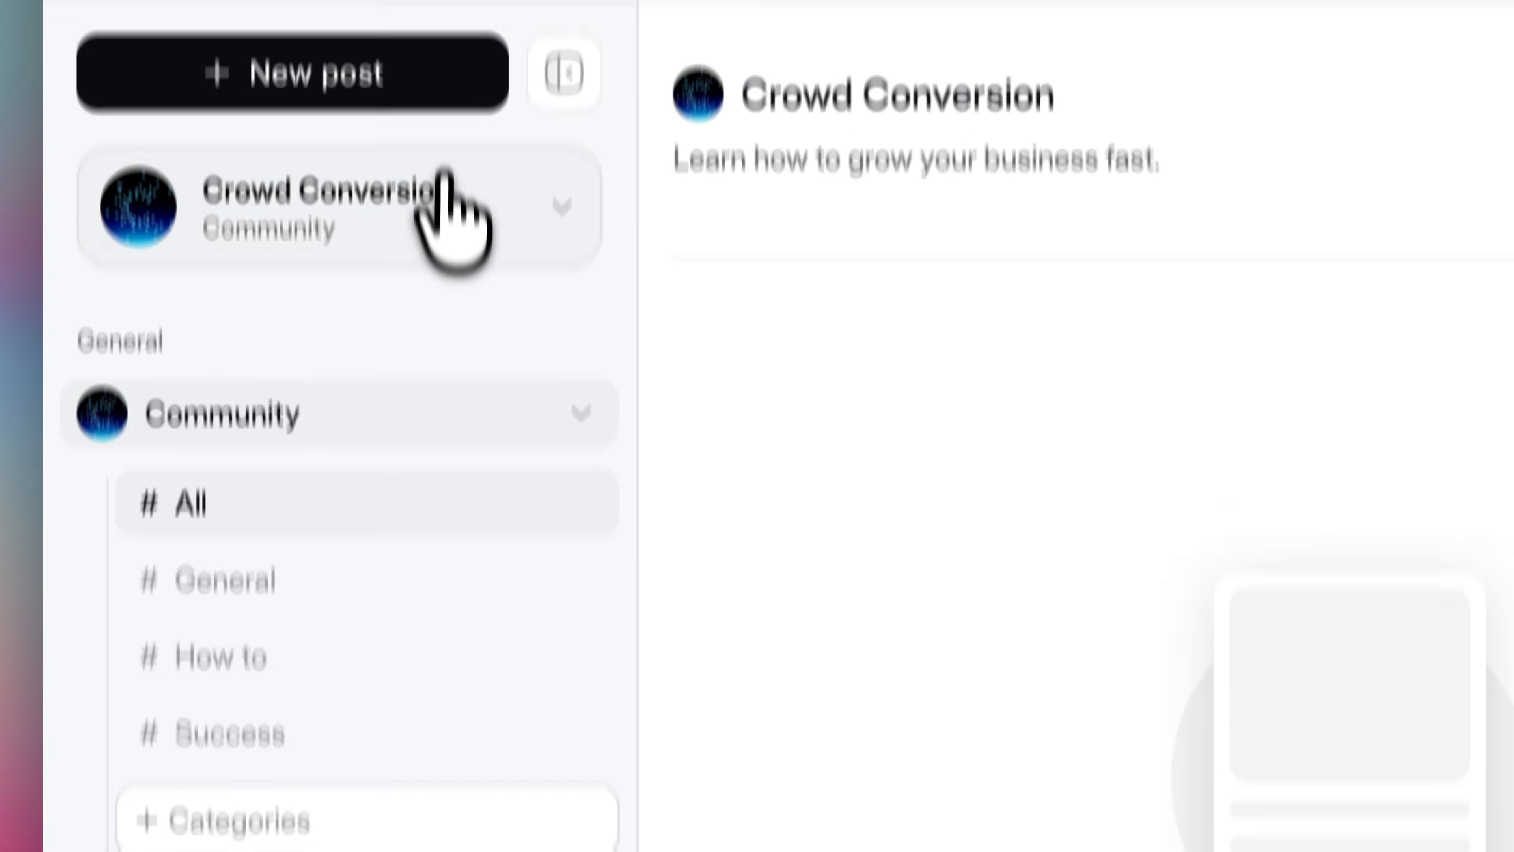
# Switch to the Communi community
pyautogui.click(442, 179)
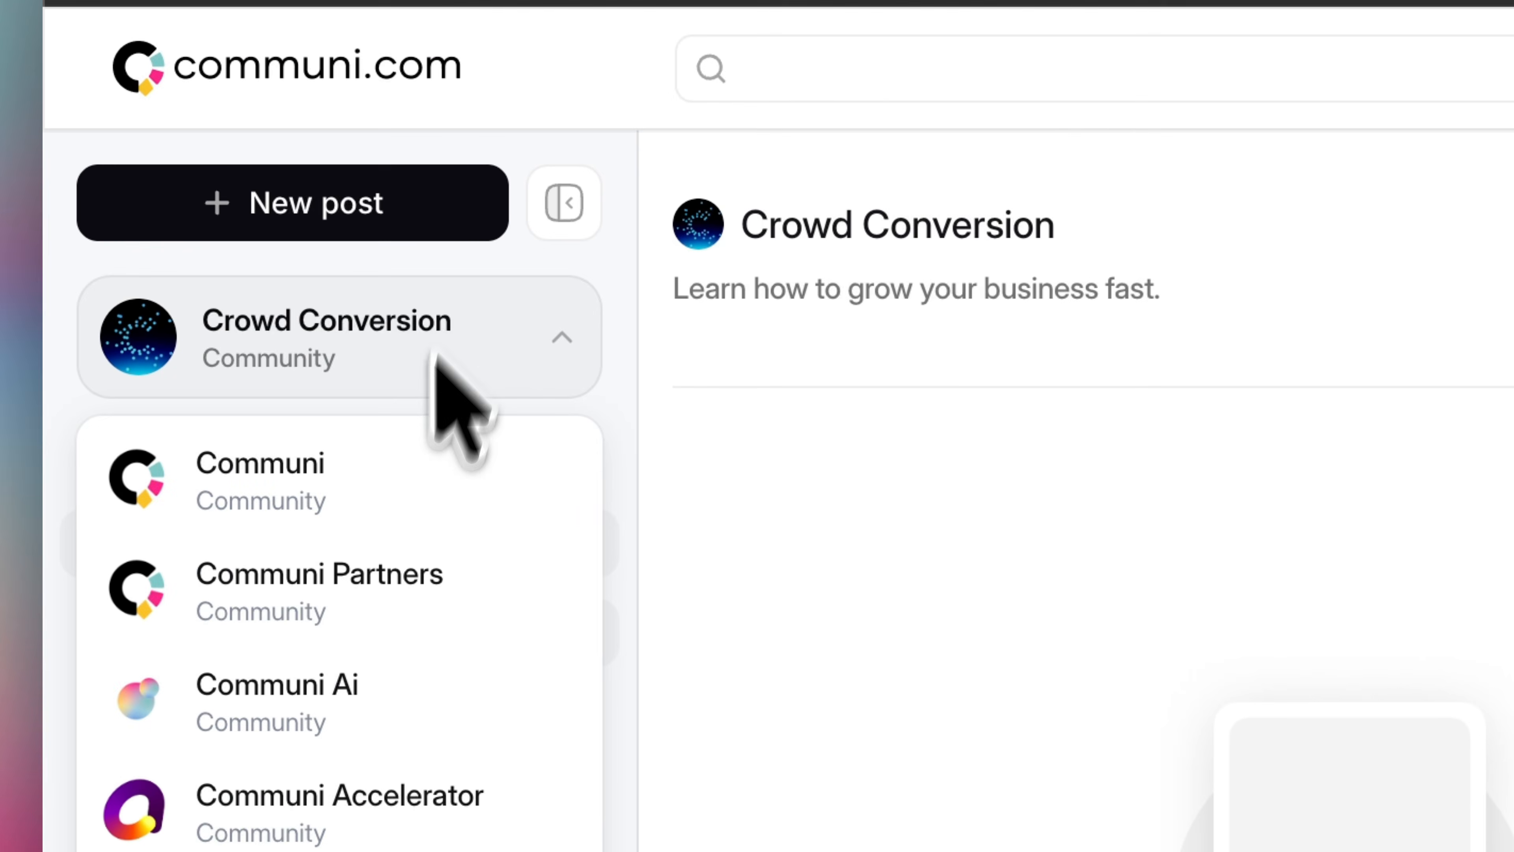
pyautogui.click(395, 366)
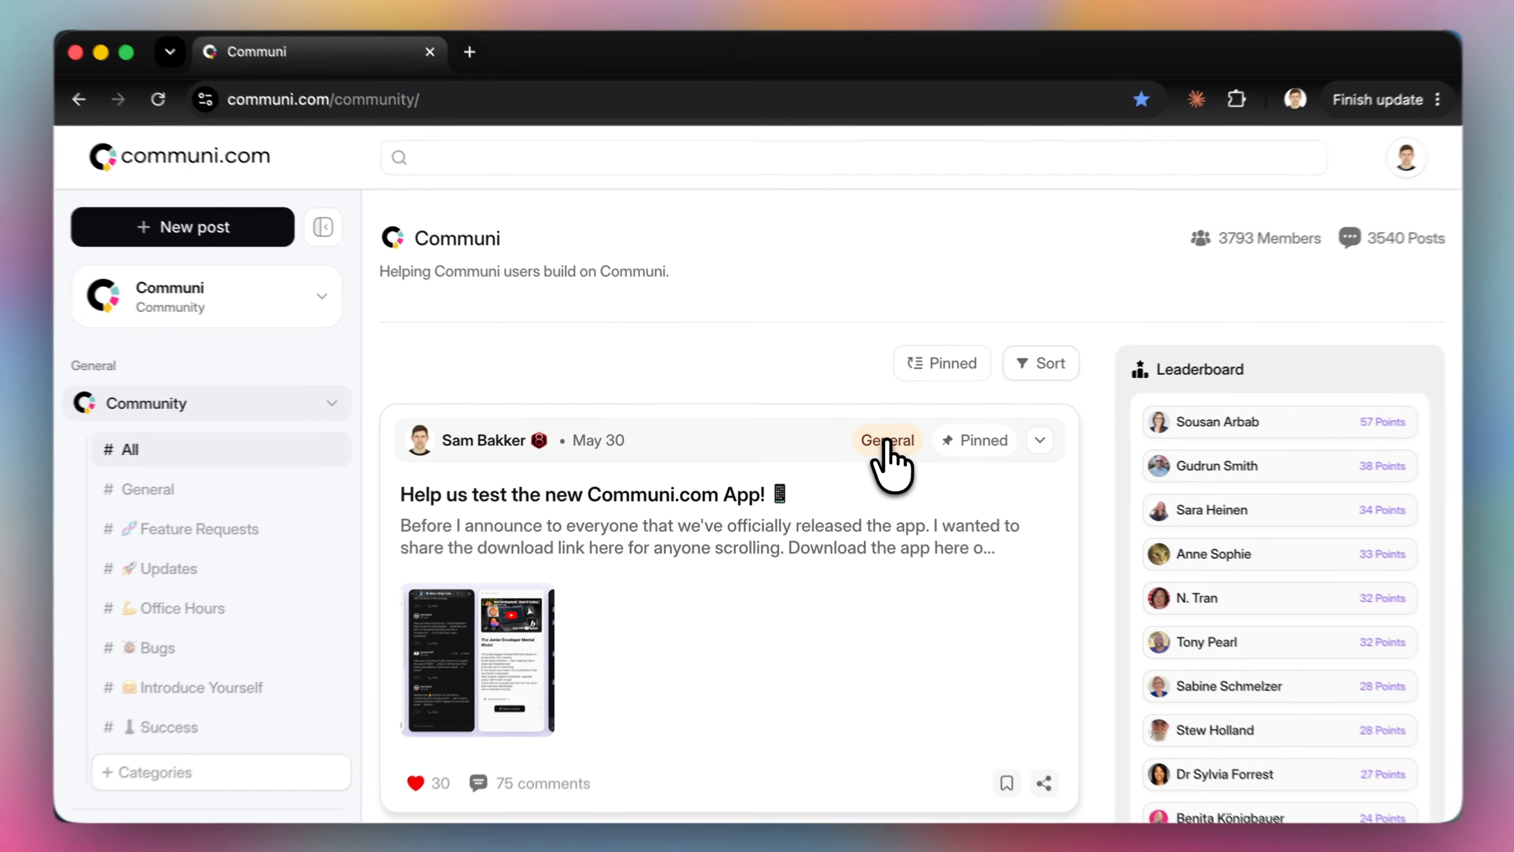
pyautogui.click(887, 442)
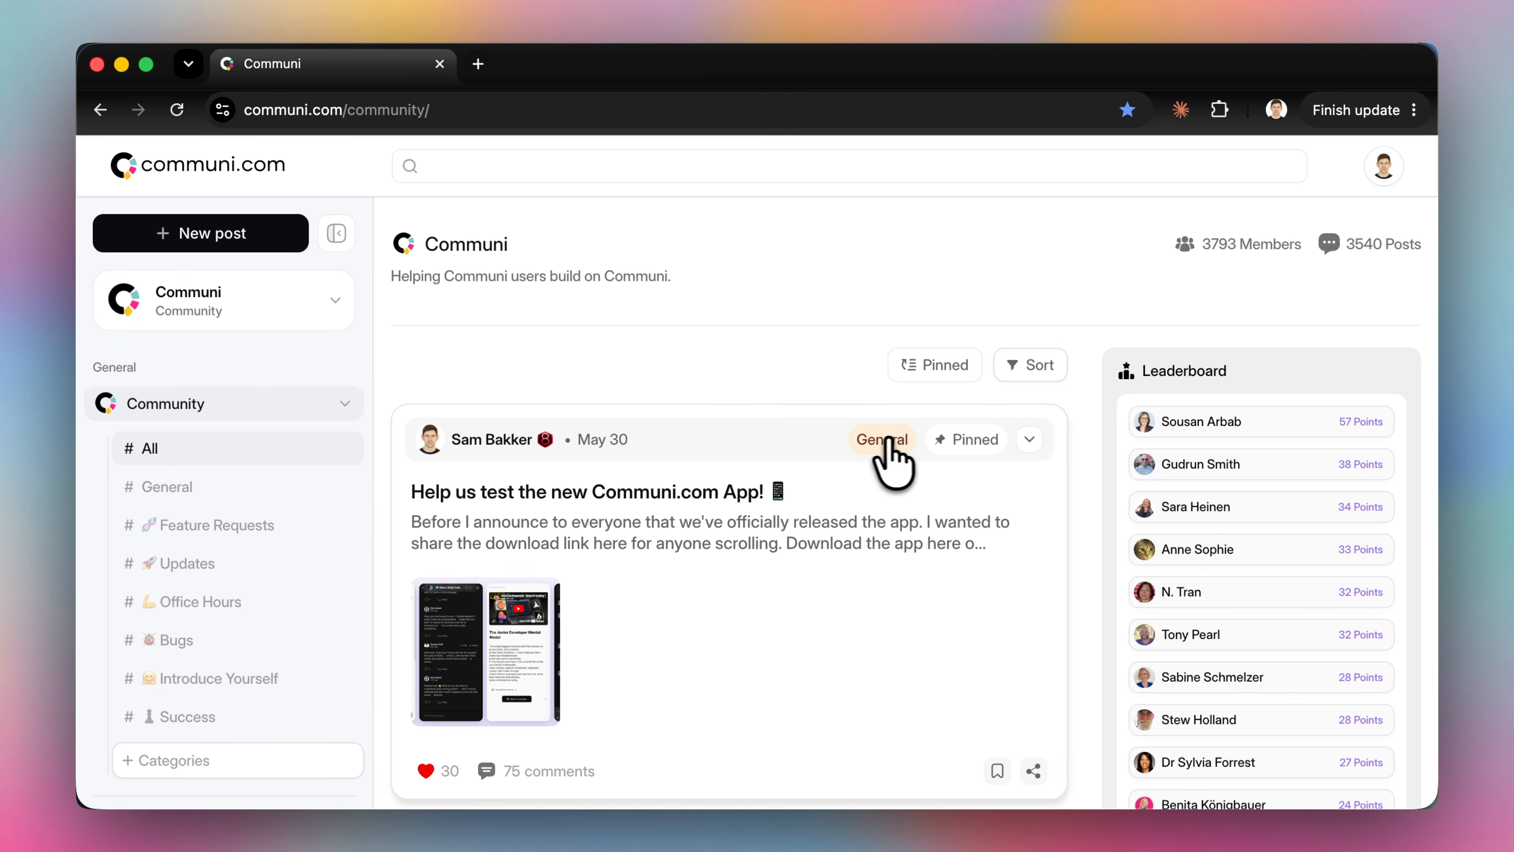
# Scroll through the Communi feed to review the categories assigned to posts
pyautogui.scroll(-15, 881, 465)
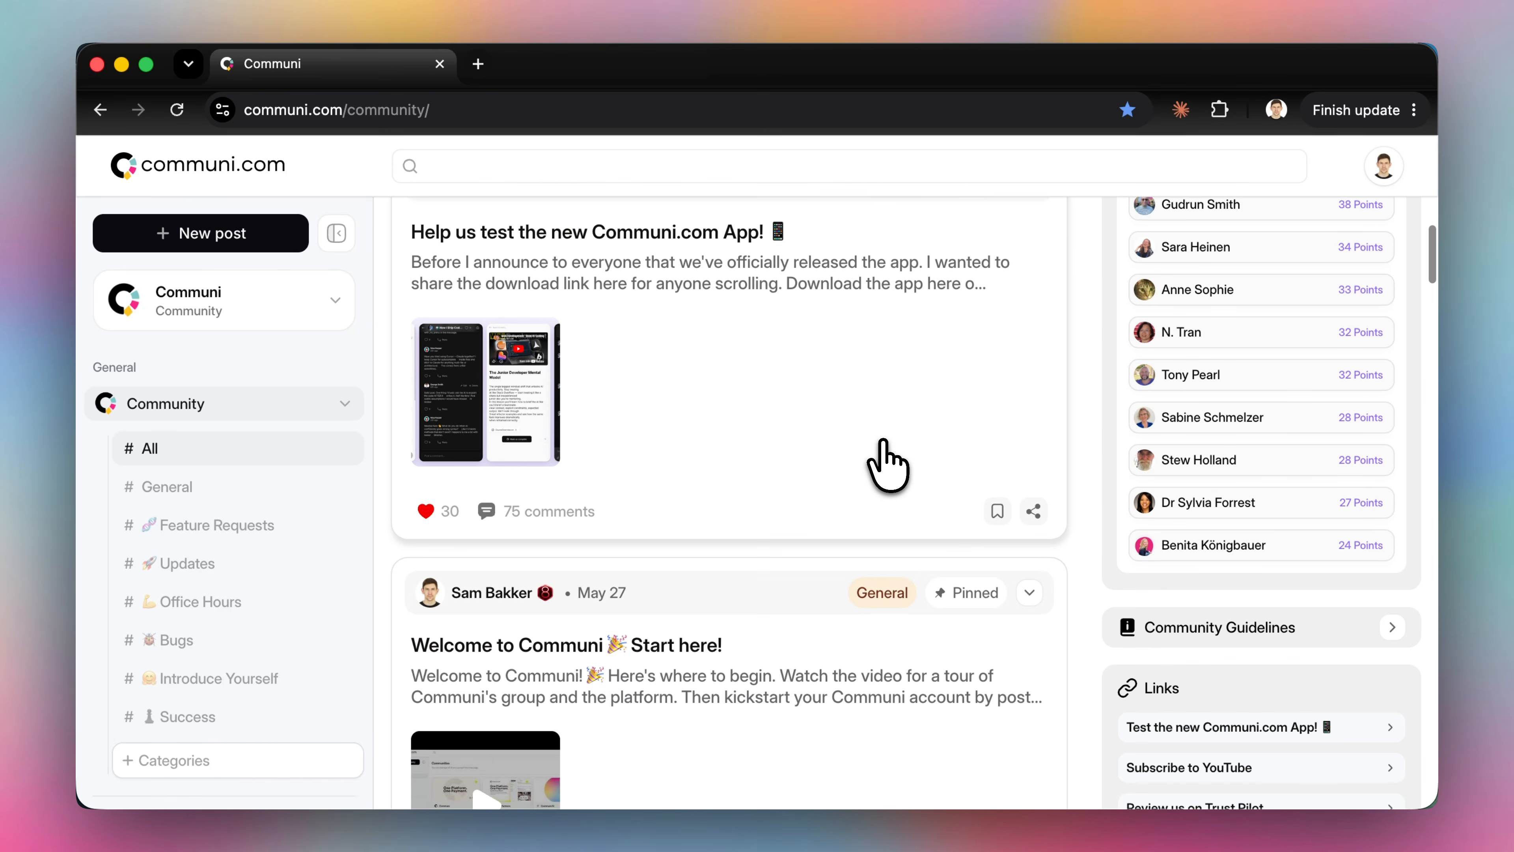
pyautogui.scroll(-2, 886, 464)
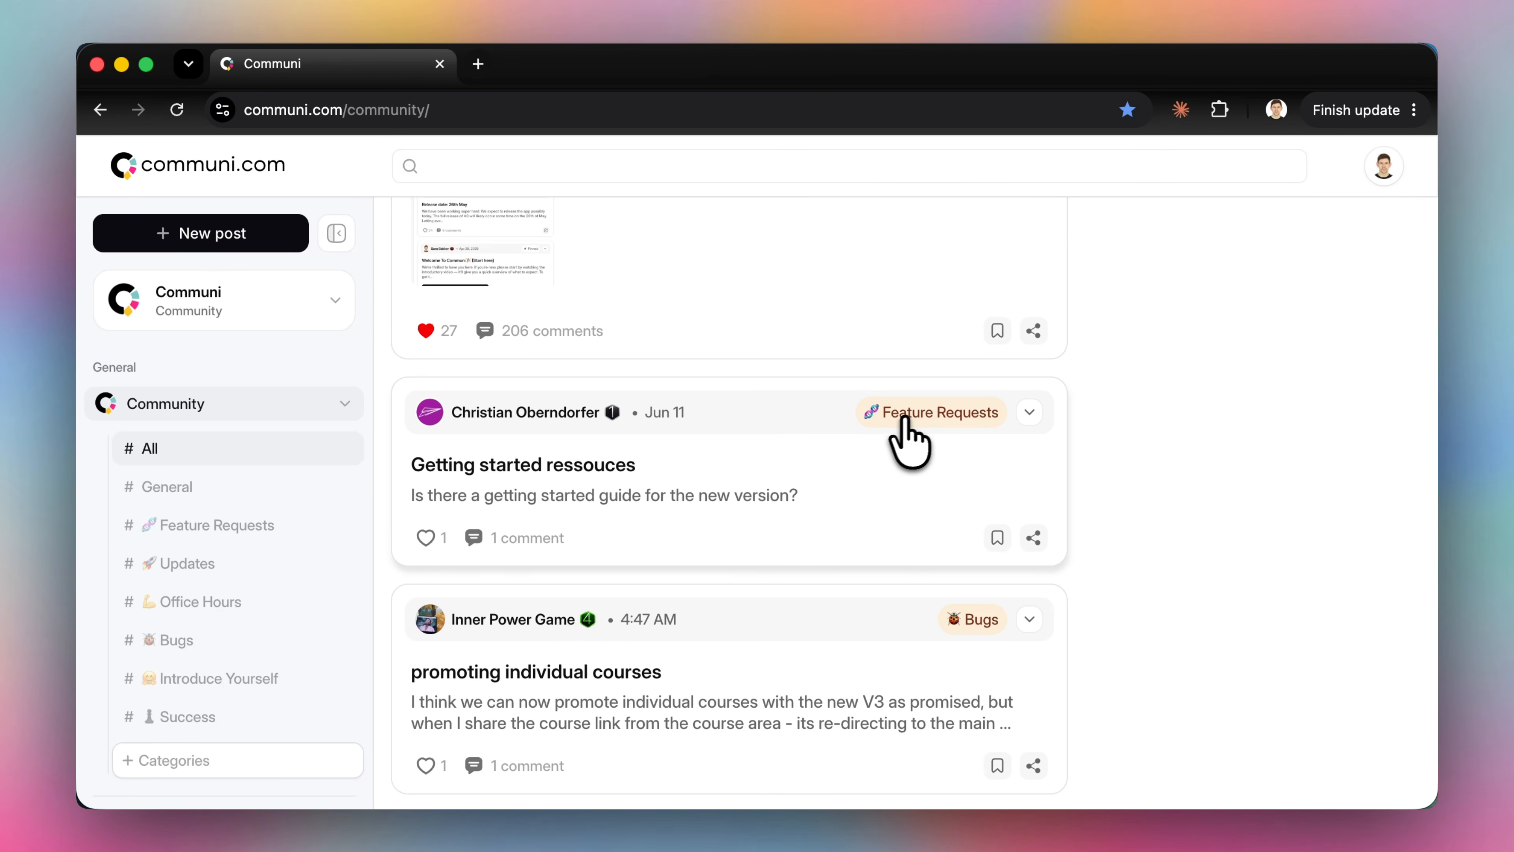
pyautogui.scroll(-5, 941, 425)
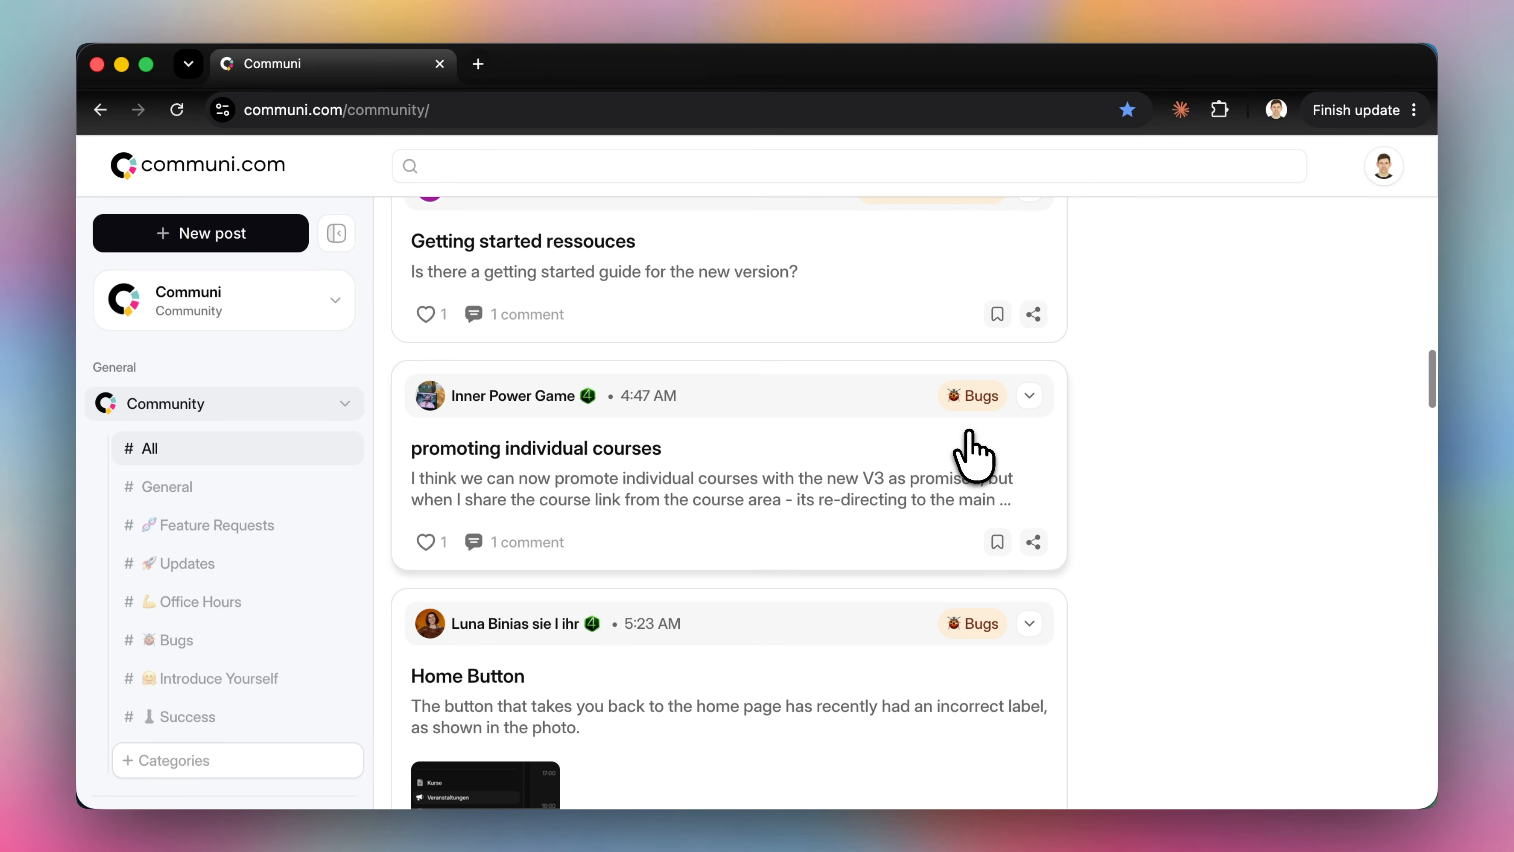
pyautogui.scroll(-4, 973, 457)
pyautogui.scroll(-20, 981, 481)
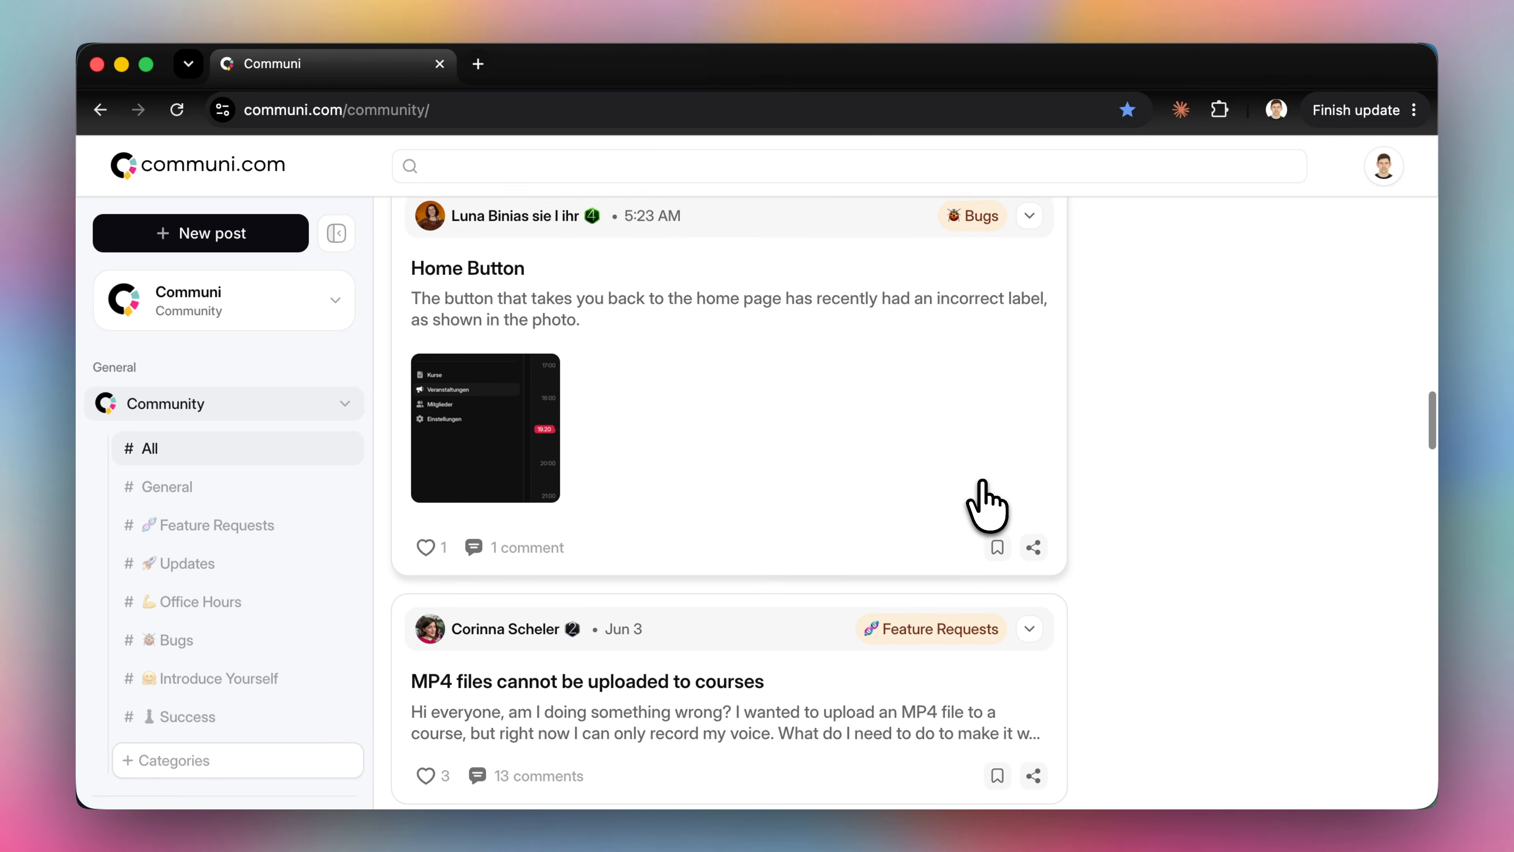
pyautogui.scroll(-18, 955, 513)
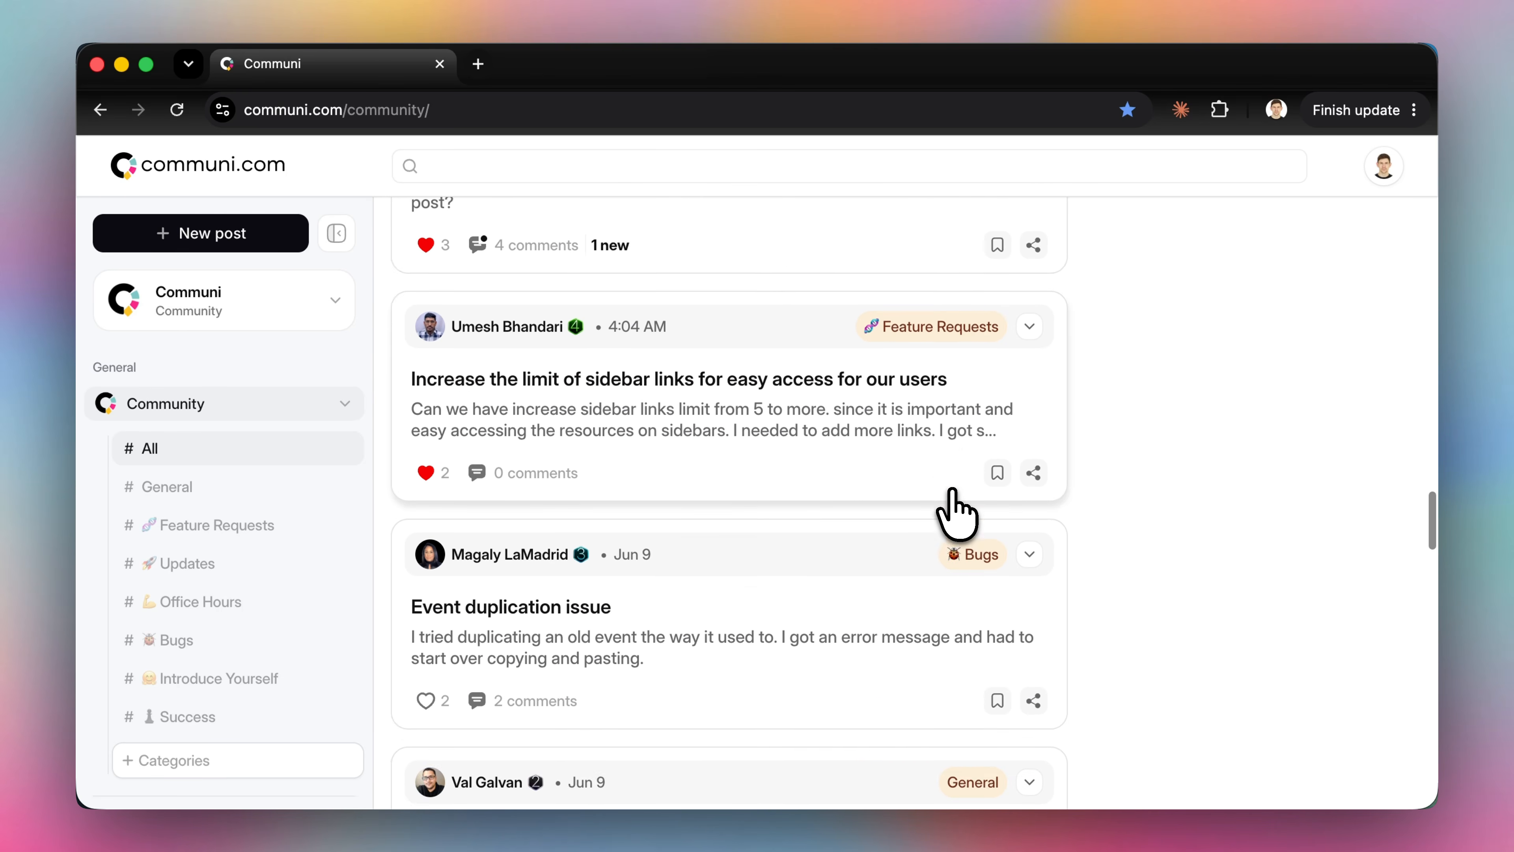
pyautogui.scroll(-8, 924, 518)
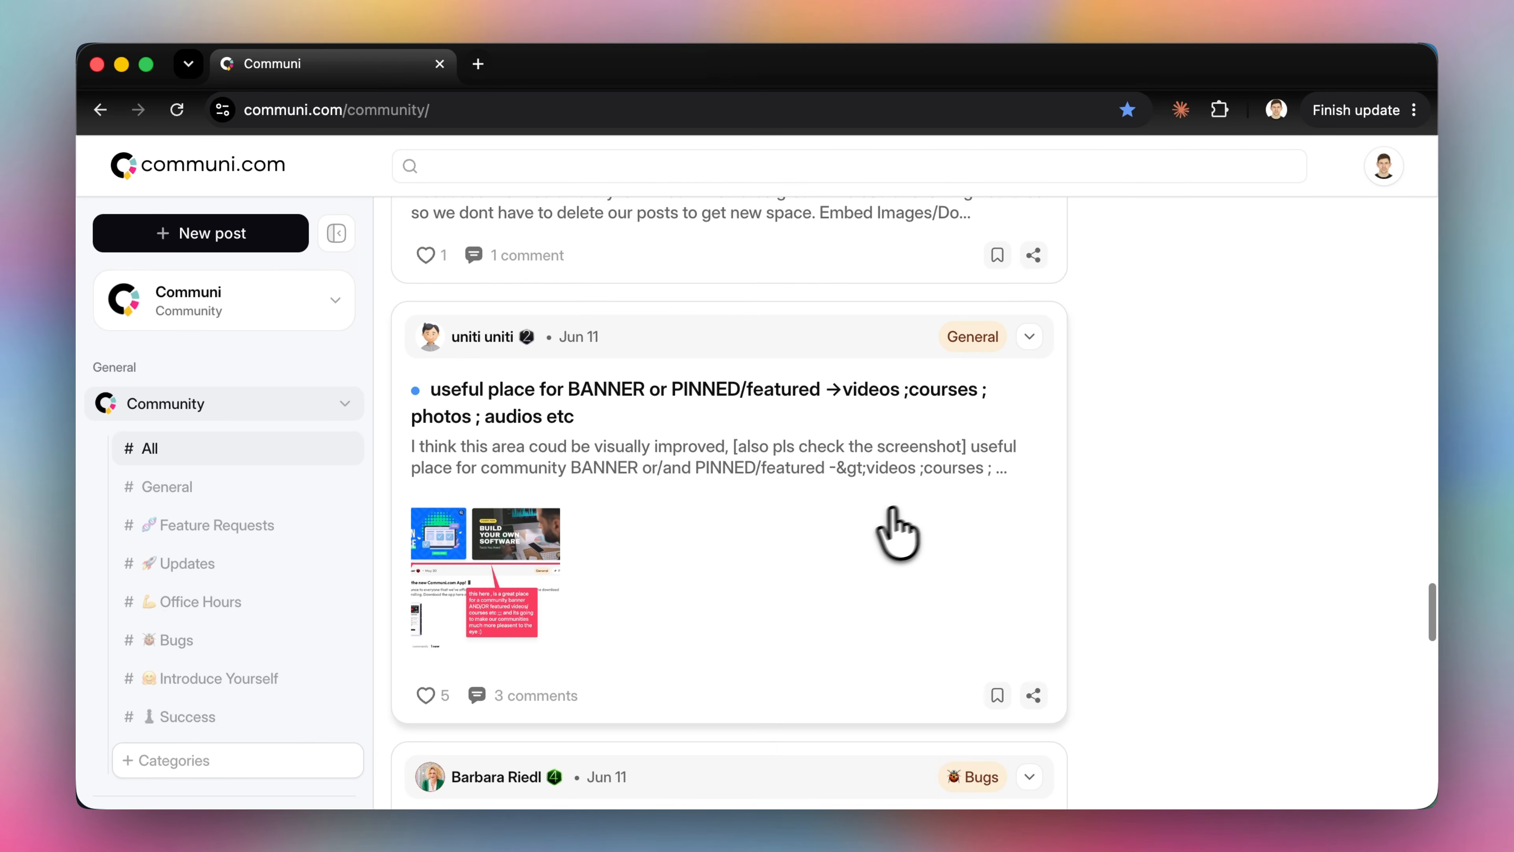
pyautogui.scroll(-5, 826, 531)
pyautogui.scroll(20, 835, 534)
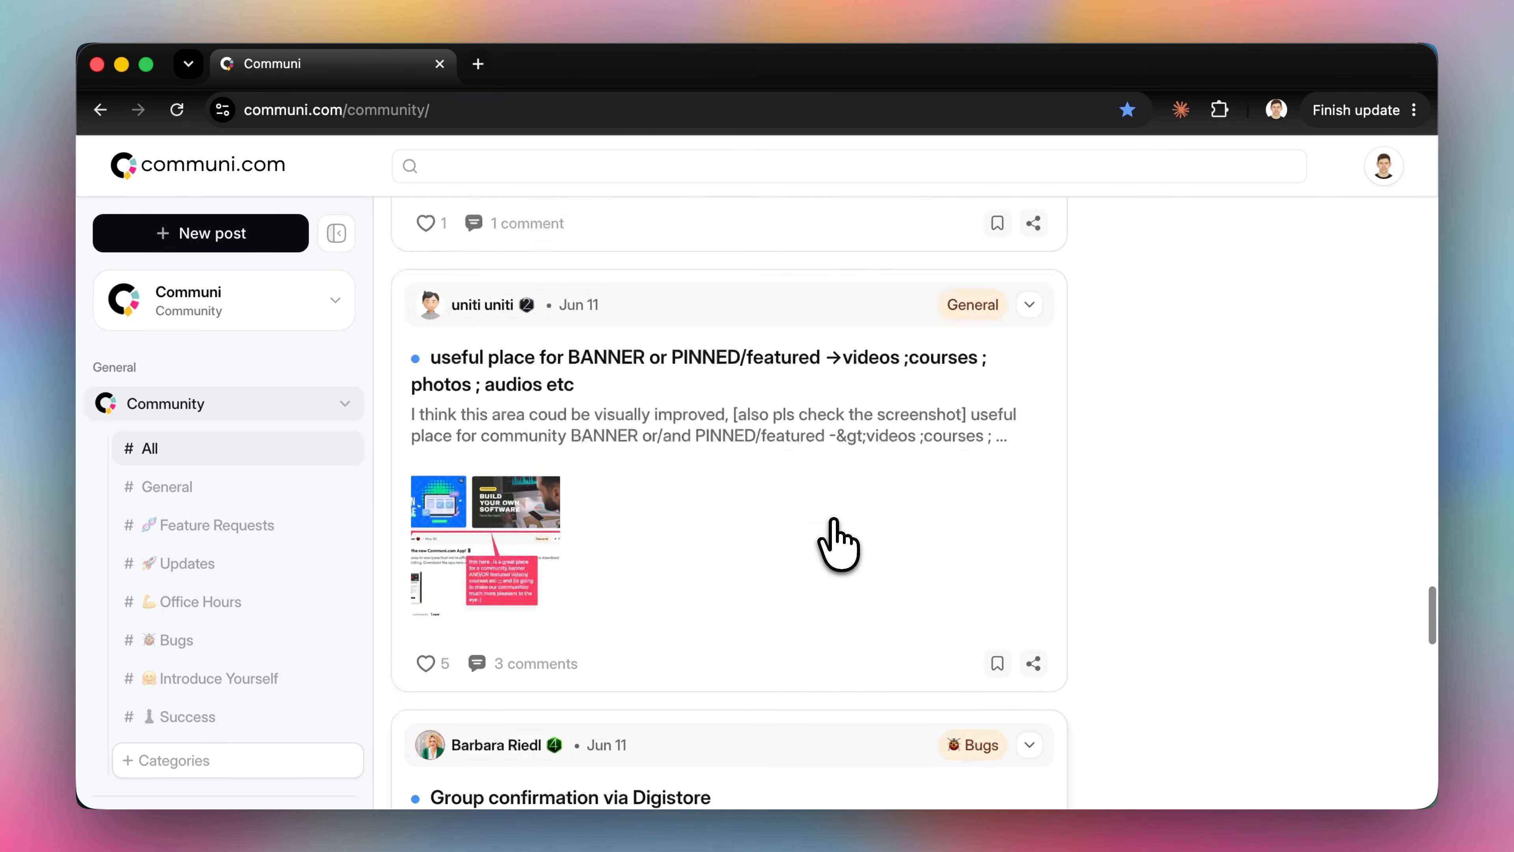
pyautogui.scroll(-2, 835, 524)
pyautogui.scroll(2, 835, 525)
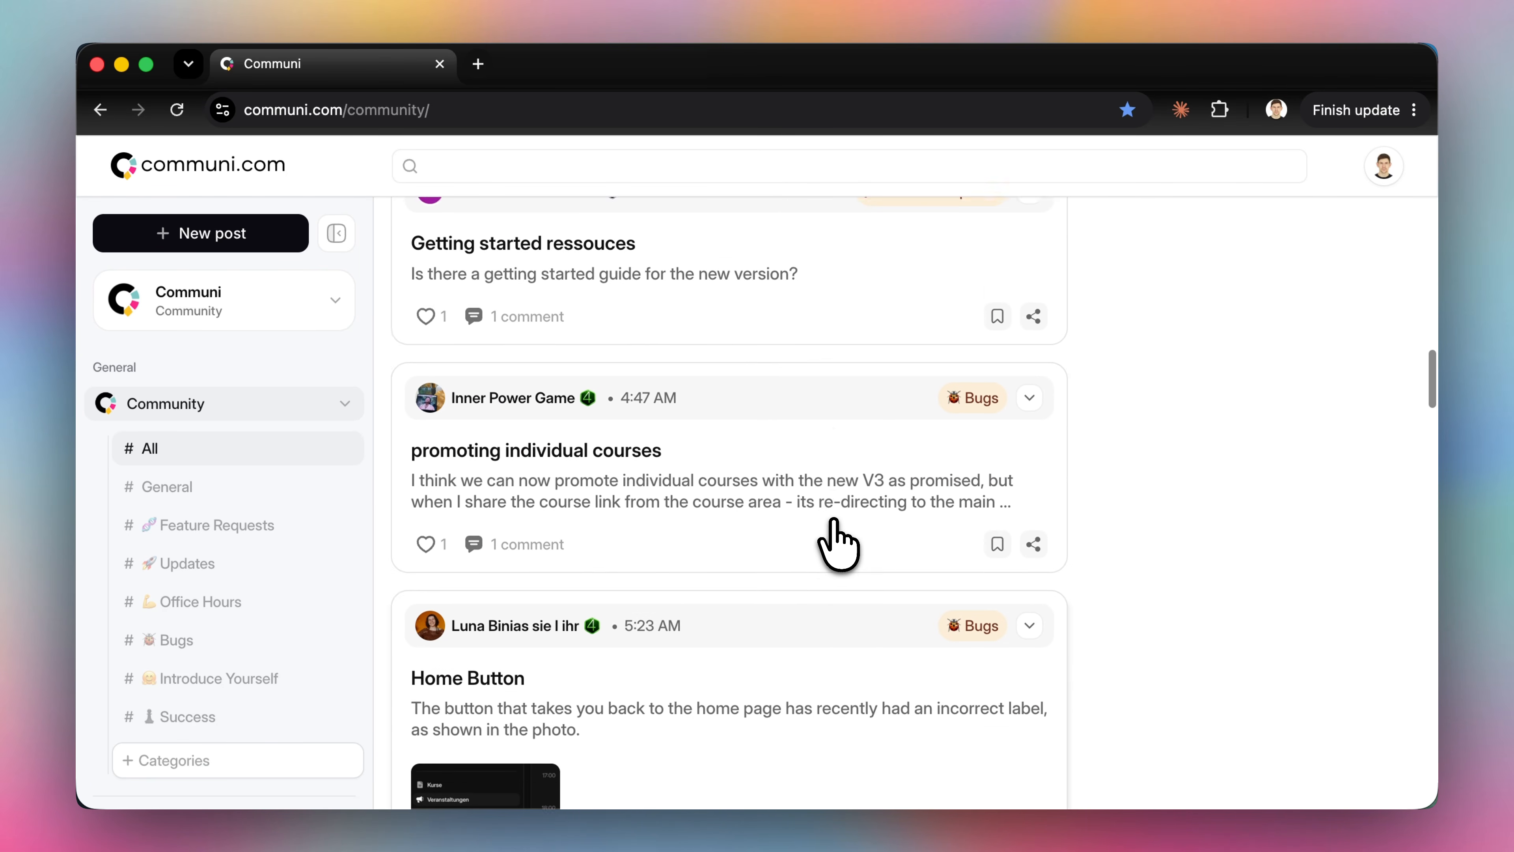
# Change the 'promoting individual courses' post's category to Feature Requests and close the post
pyautogui.click(835, 528)
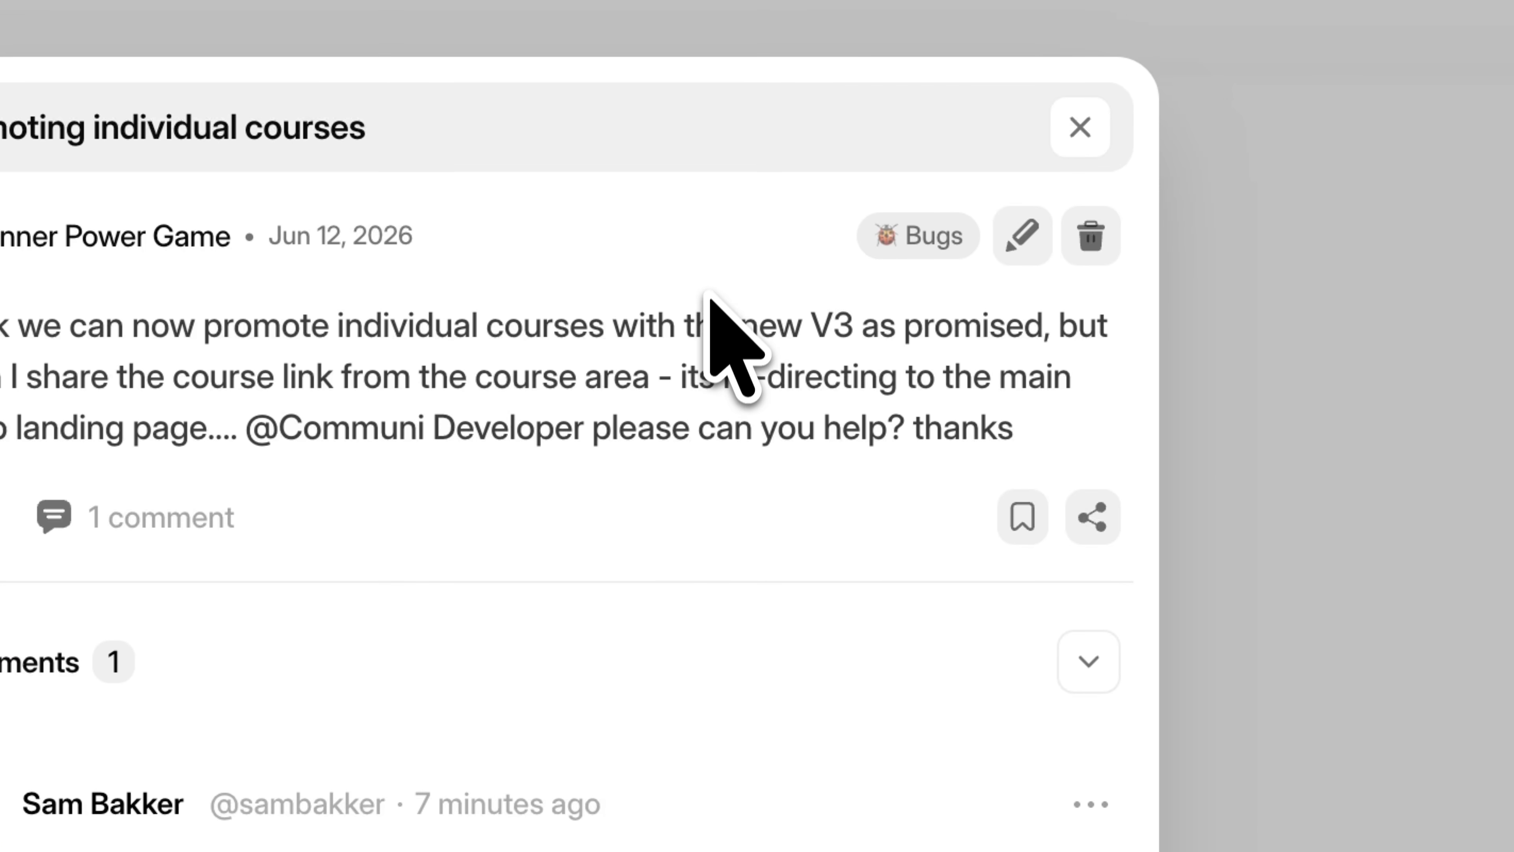
pyautogui.click(1021, 232)
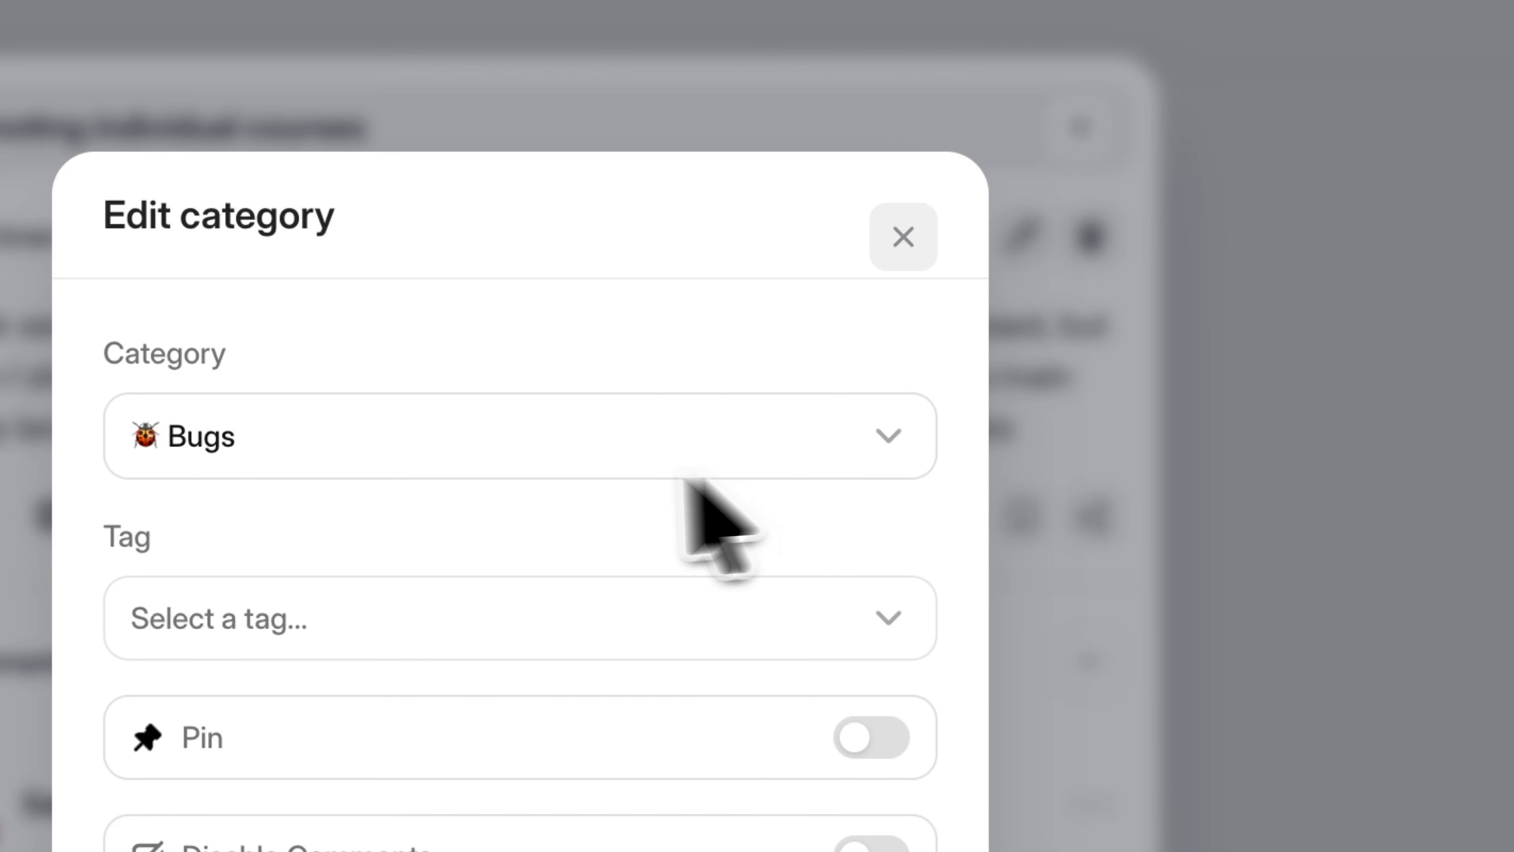
pyautogui.click(532, 464)
pyautogui.click(369, 605)
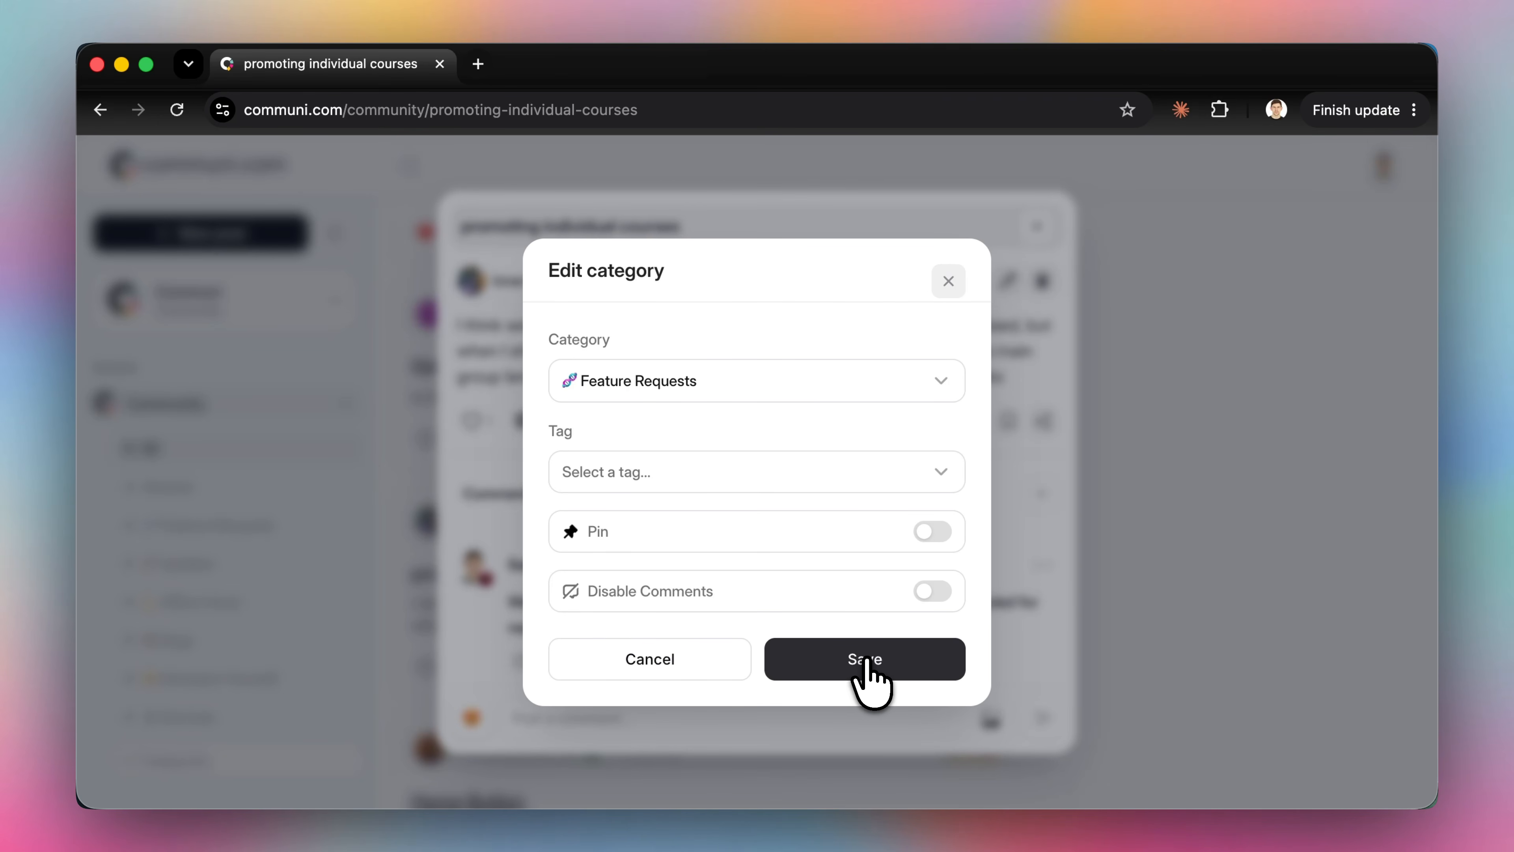
pyautogui.click(868, 660)
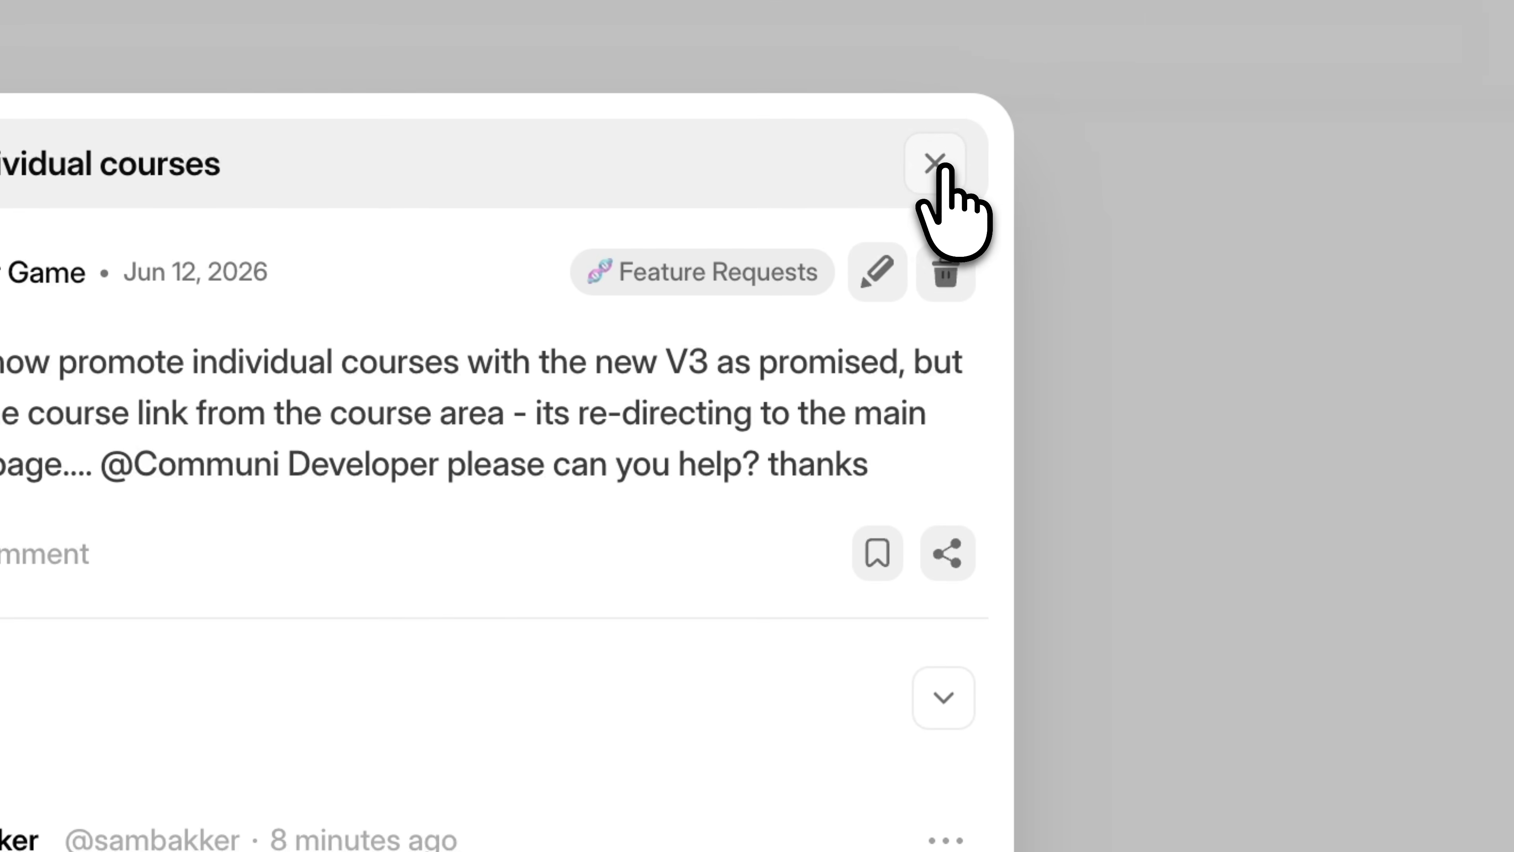
pyautogui.click(943, 170)
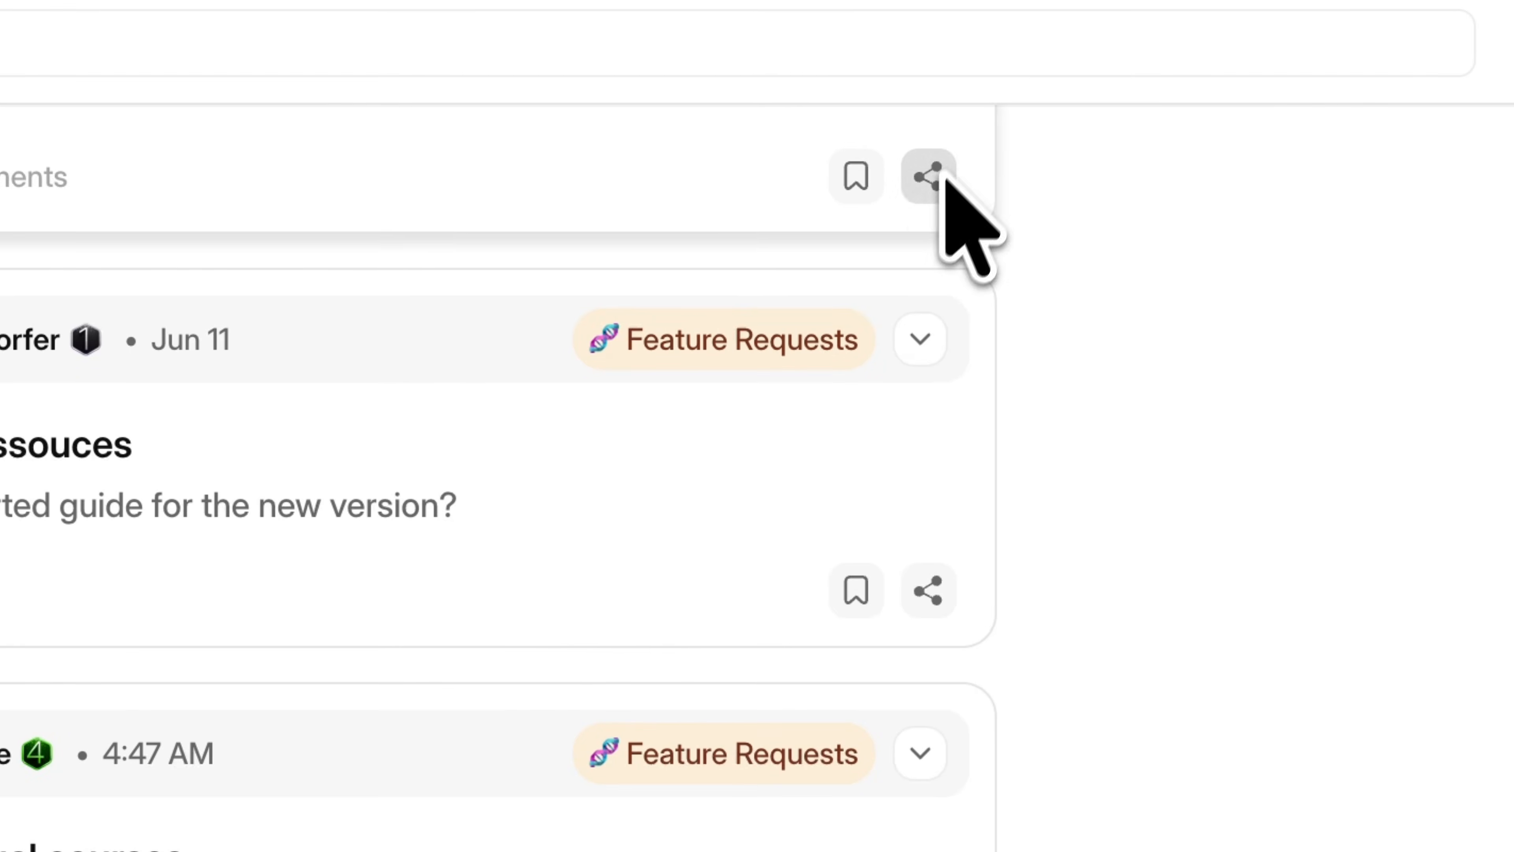
pyautogui.scroll(10, 597, 525)
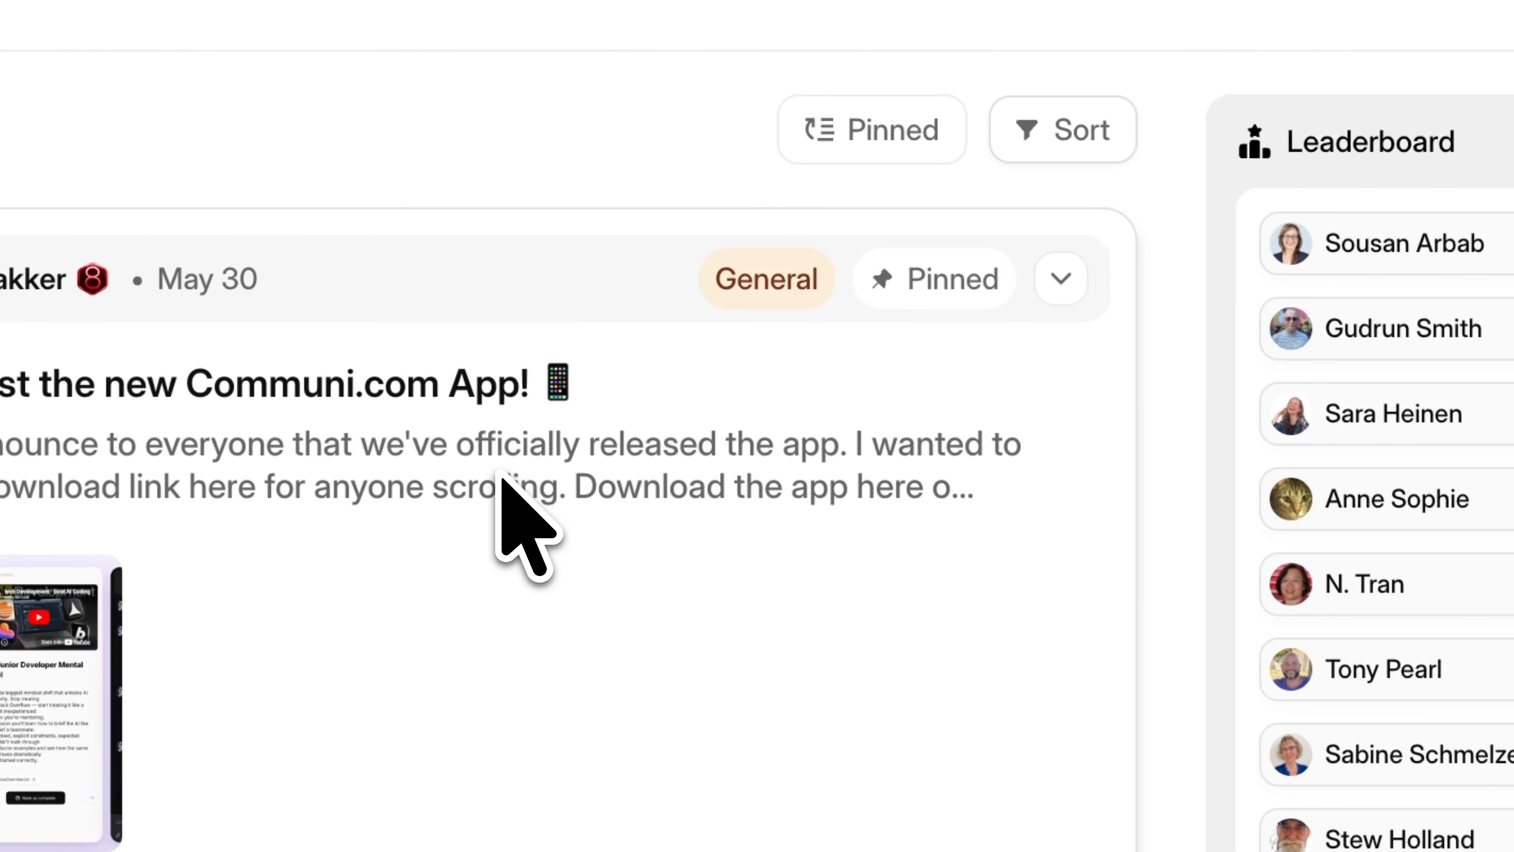